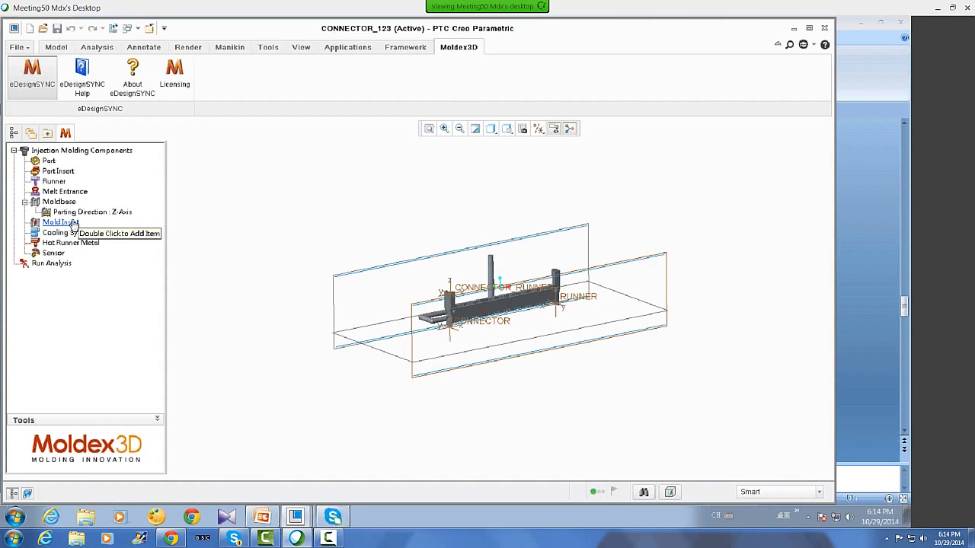
Add the connector body to the injection molding components as the Part
double_click(50, 162)
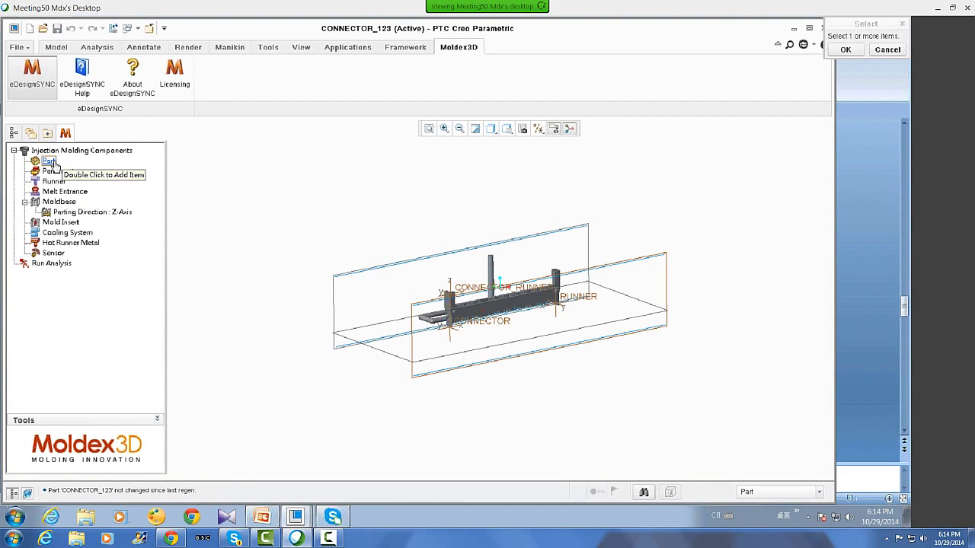
click(491, 311)
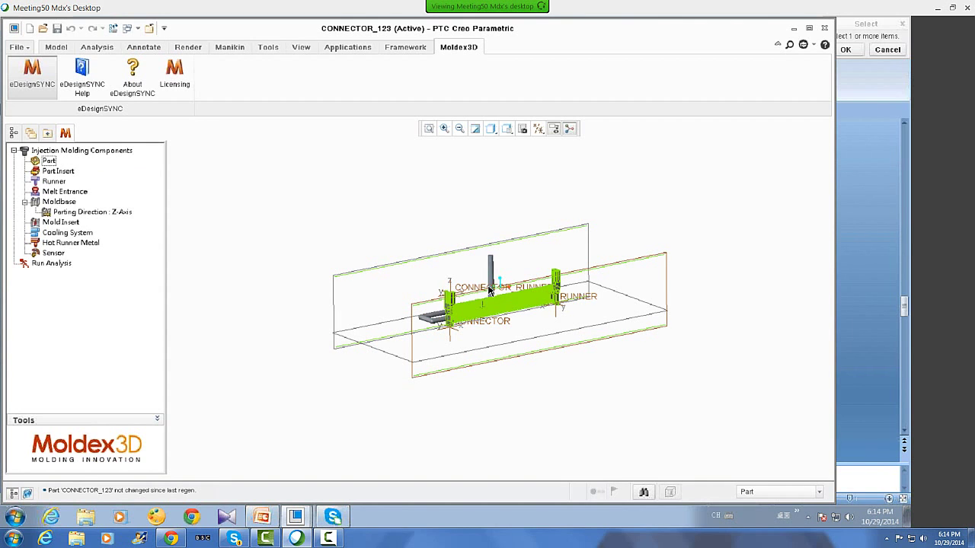
click(607, 296)
click(846, 50)
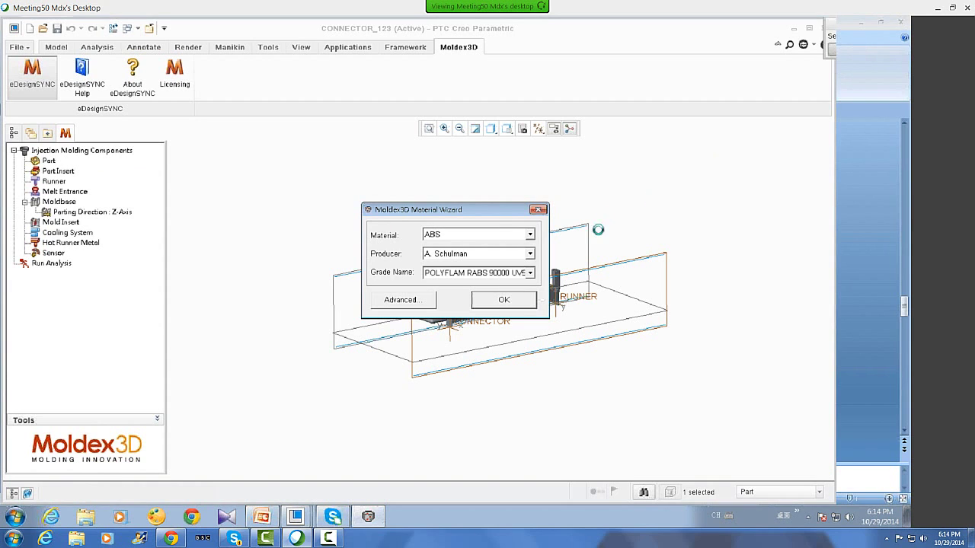
Assign the A. Schulman ABS grade POLYFLAM RABS 90950 UV5 to the part by adding it to the project from the Moldex3D Bank
drag(499, 212, 398, 176)
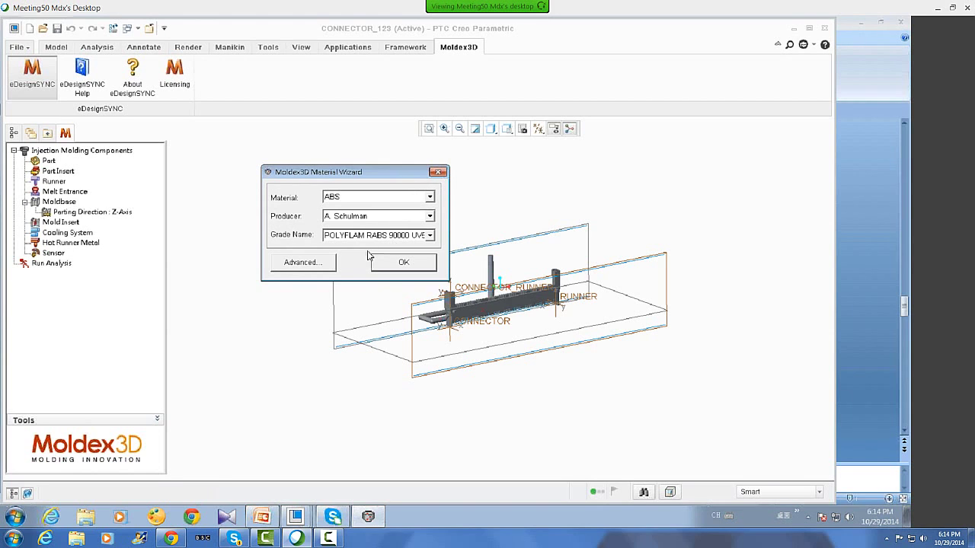
click(303, 262)
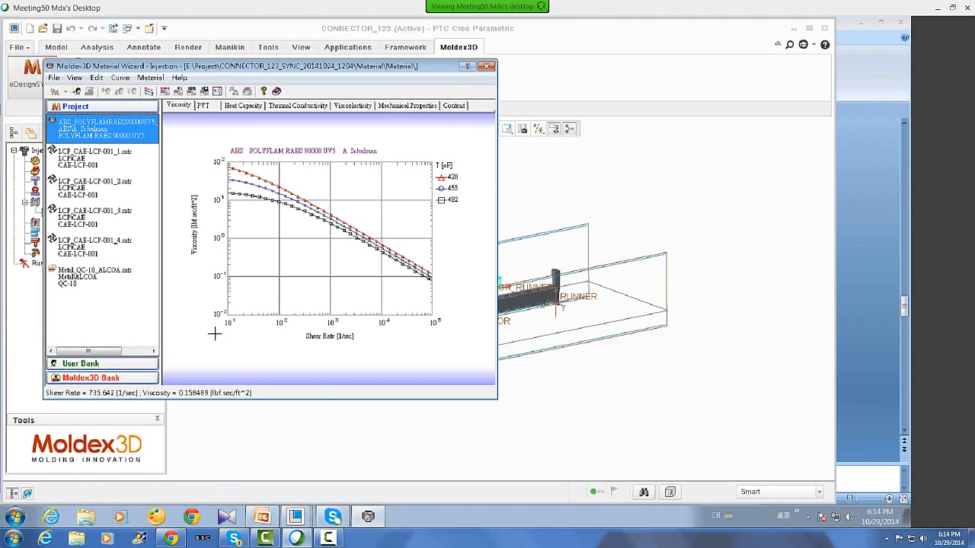
click(122, 379)
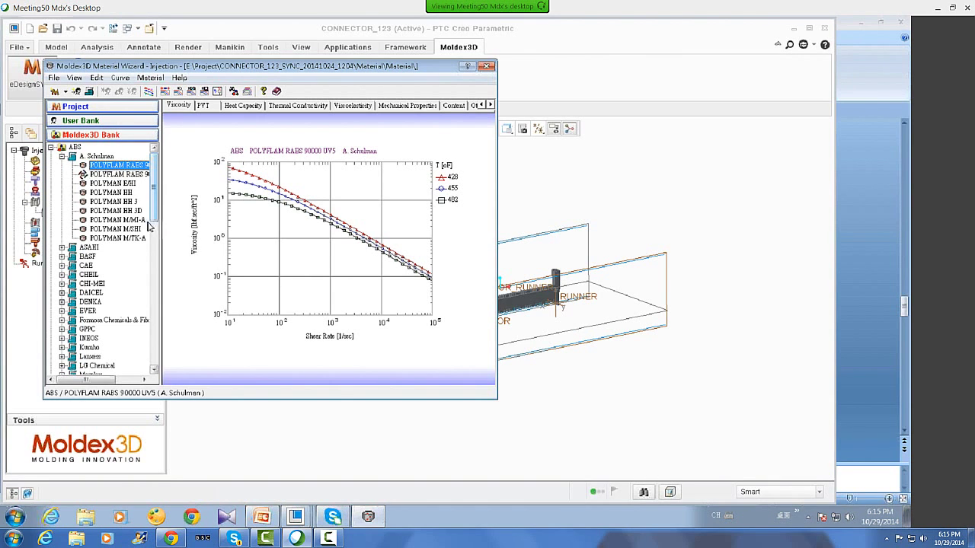
click(118, 174)
right_click(116, 175)
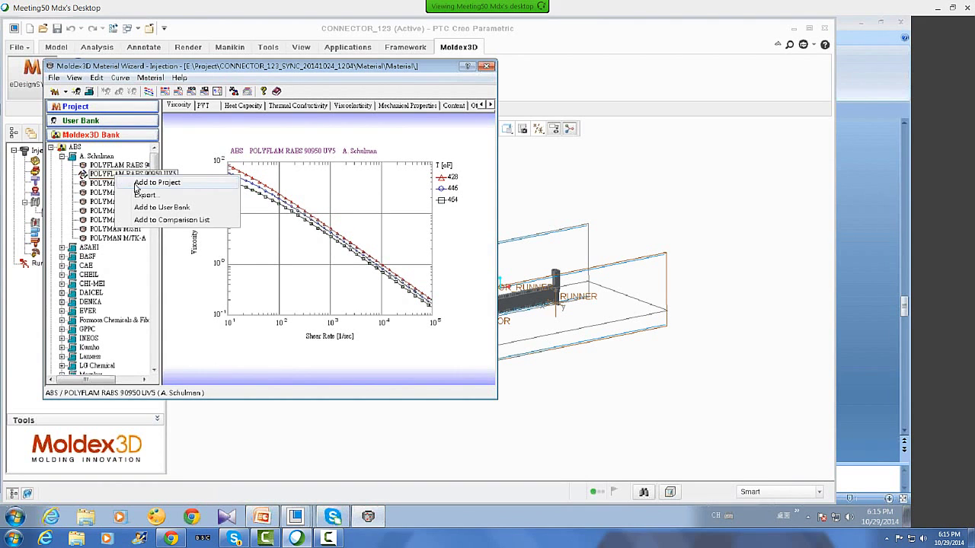
click(138, 188)
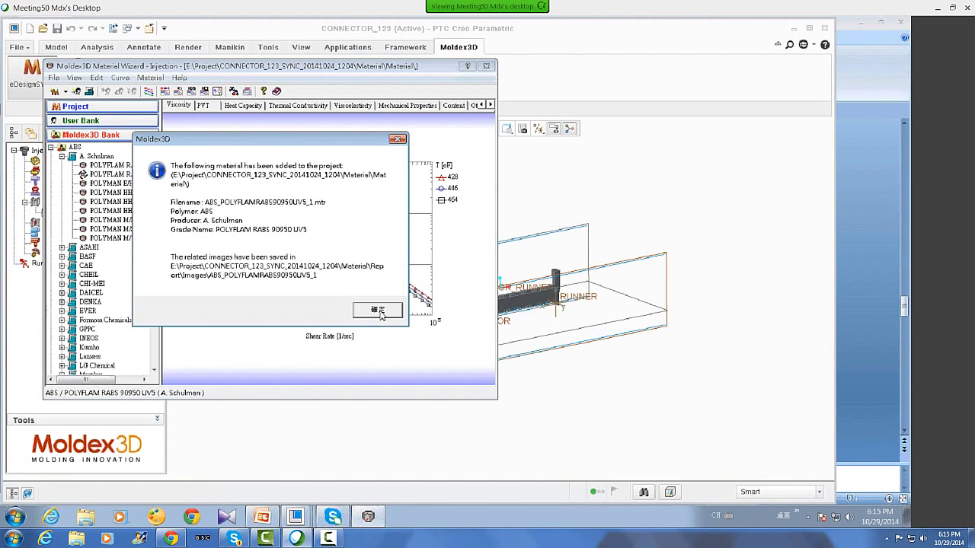
click(377, 310)
click(486, 66)
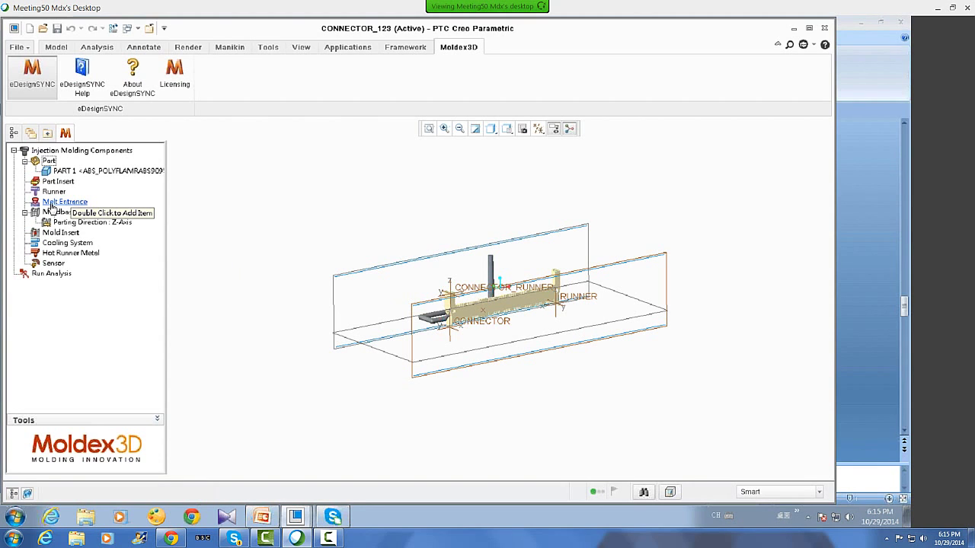
Calculate the suggested gate locations for 2 gates with the Gate Location Adviser
click(110, 419)
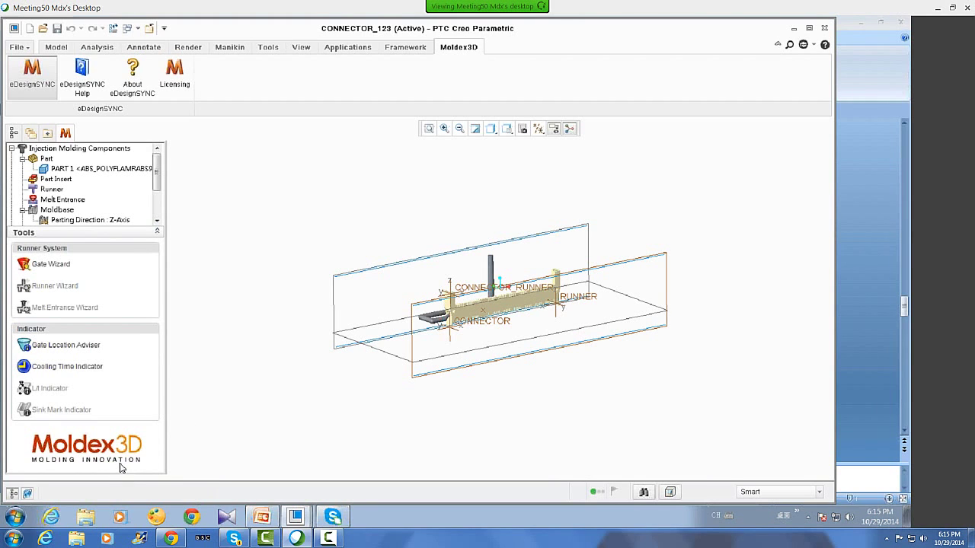
click(67, 346)
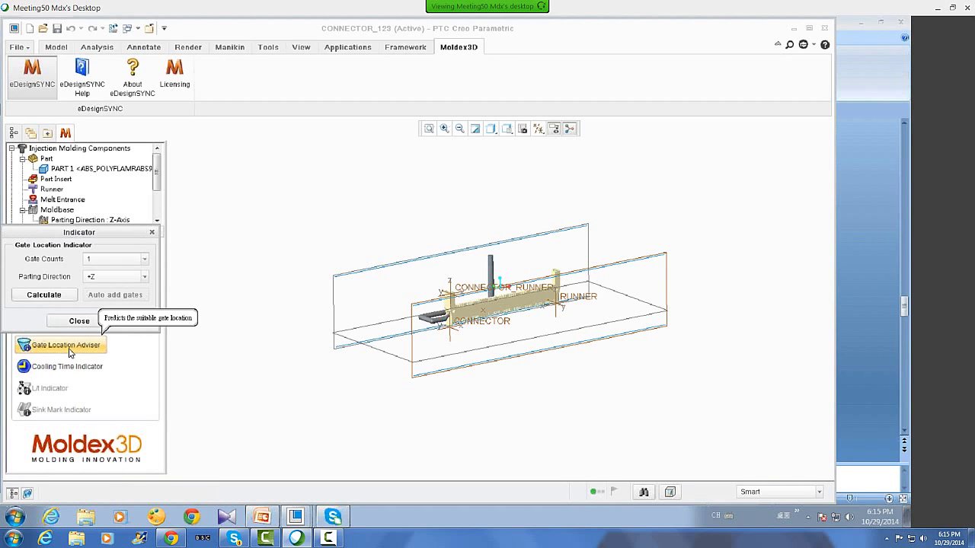
click(144, 259)
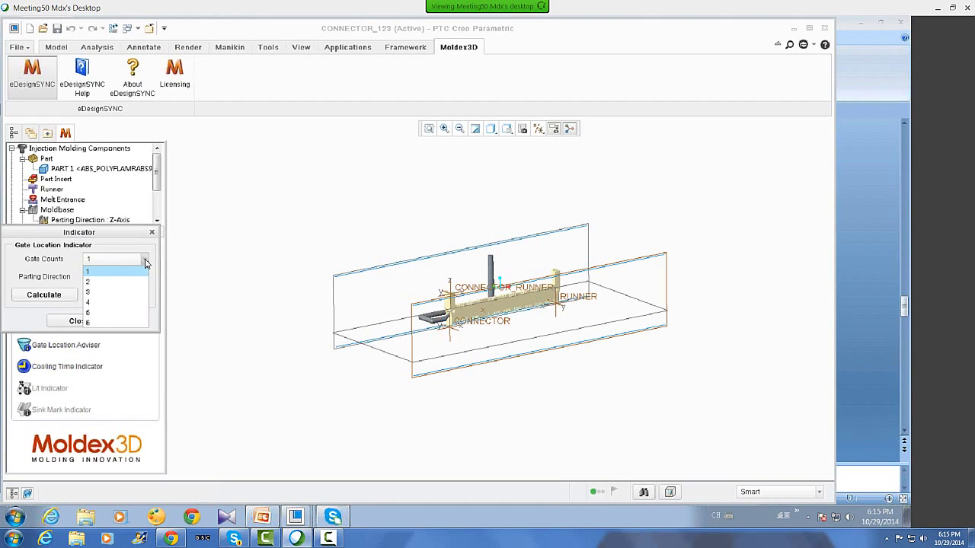
click(126, 283)
click(53, 296)
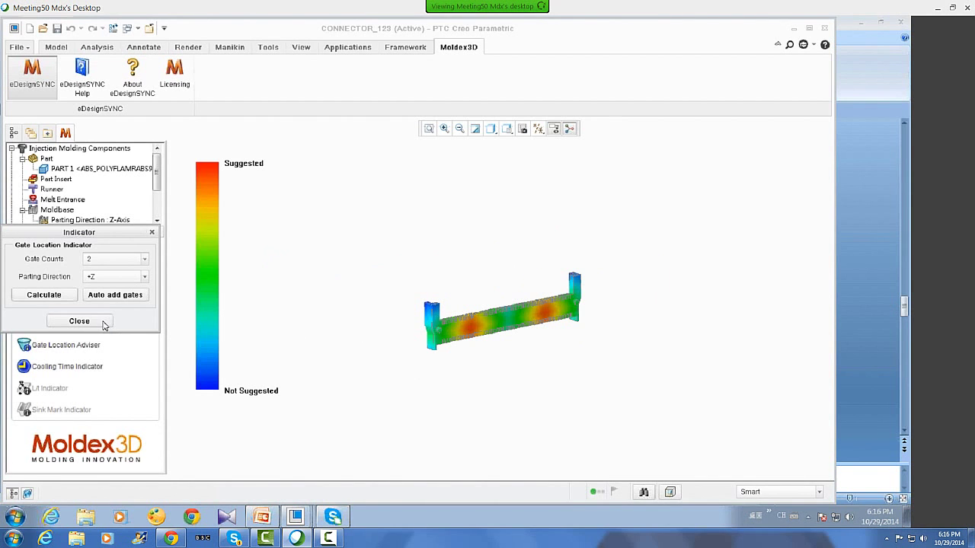
click(79, 322)
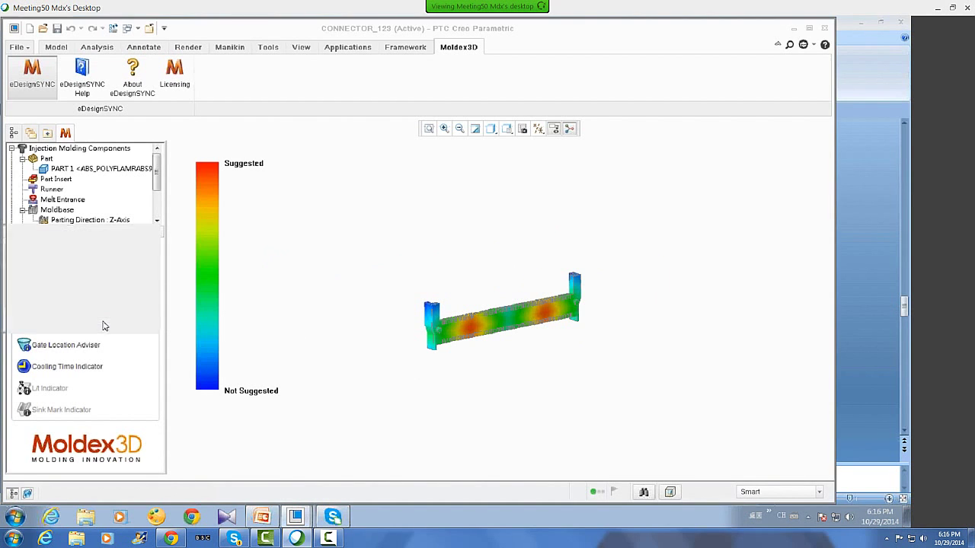
Check the part's estimated cooling time distribution with the Cooling Time Indicator
click(99, 369)
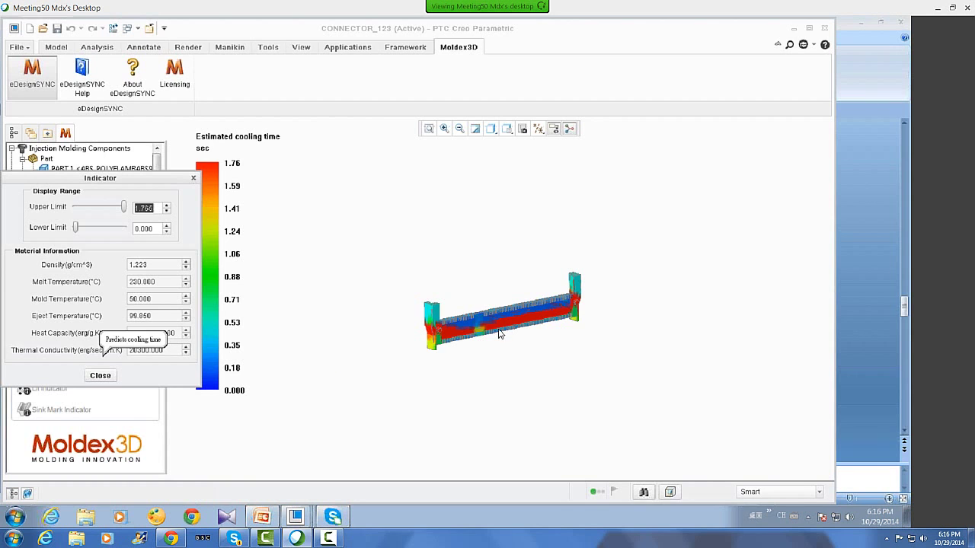
click(104, 376)
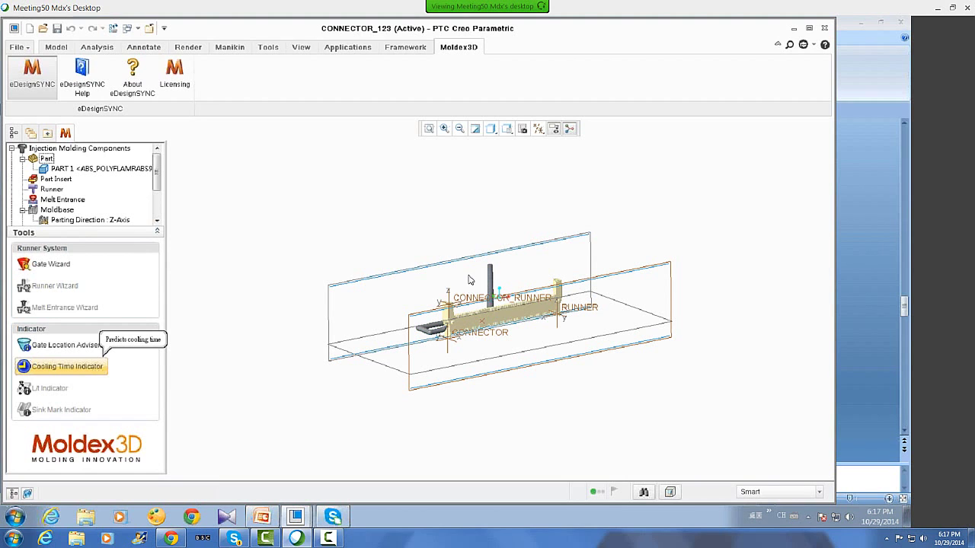
click(89, 234)
Add the sprue and runner solid as a Runner of type Cold Runner
double_click(55, 192)
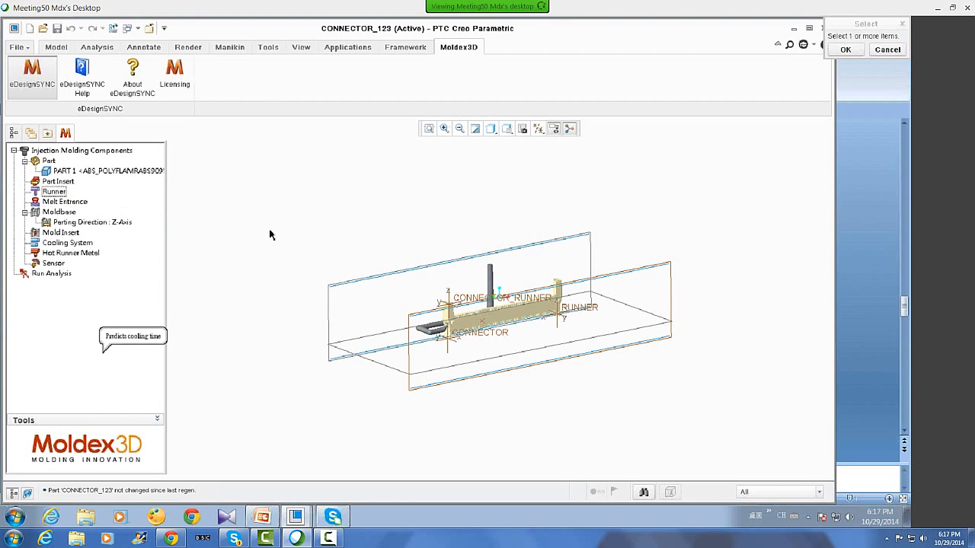
click(487, 281)
click(846, 50)
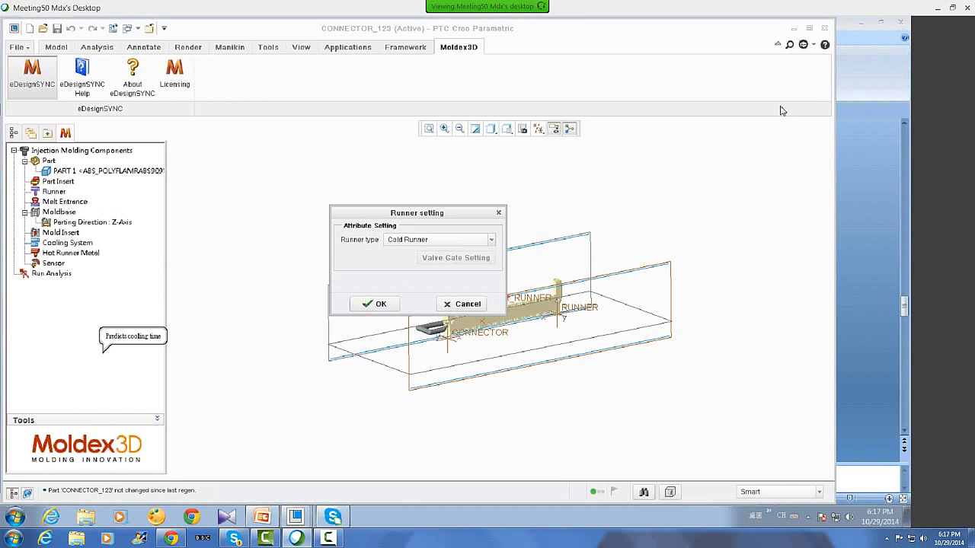
click(376, 304)
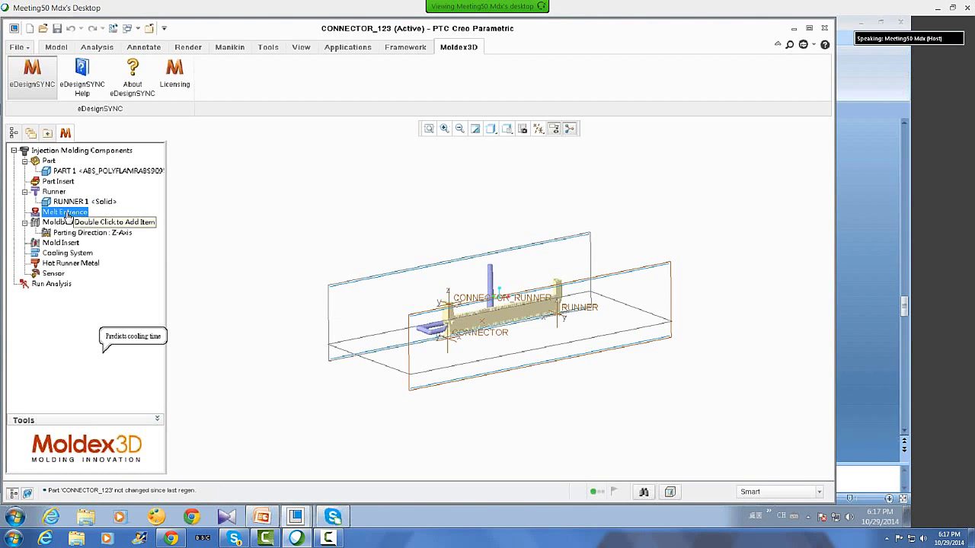
Add a melt entrance on the top end face of the vertical sprue
double_click(65, 212)
scroll(490, 263, down, 4)
click(491, 266)
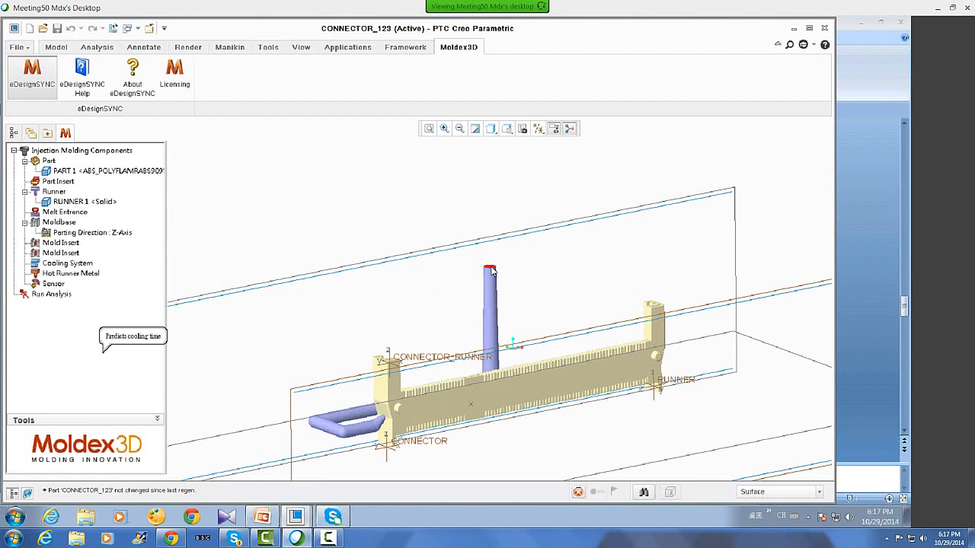
scroll(354, 366, up, 4)
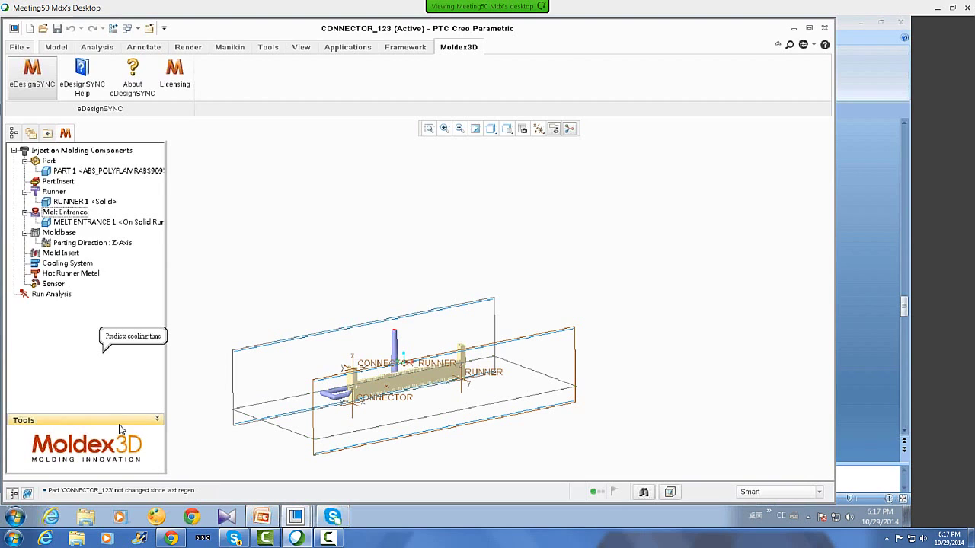
Evaluate the part's flow length to thickness ratio with the L/t Indicator
click(153, 420)
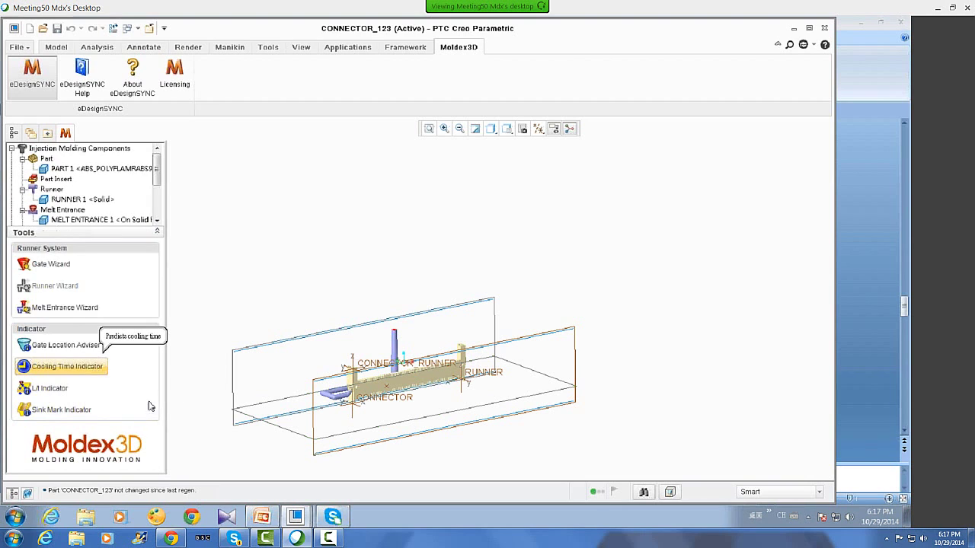
click(59, 395)
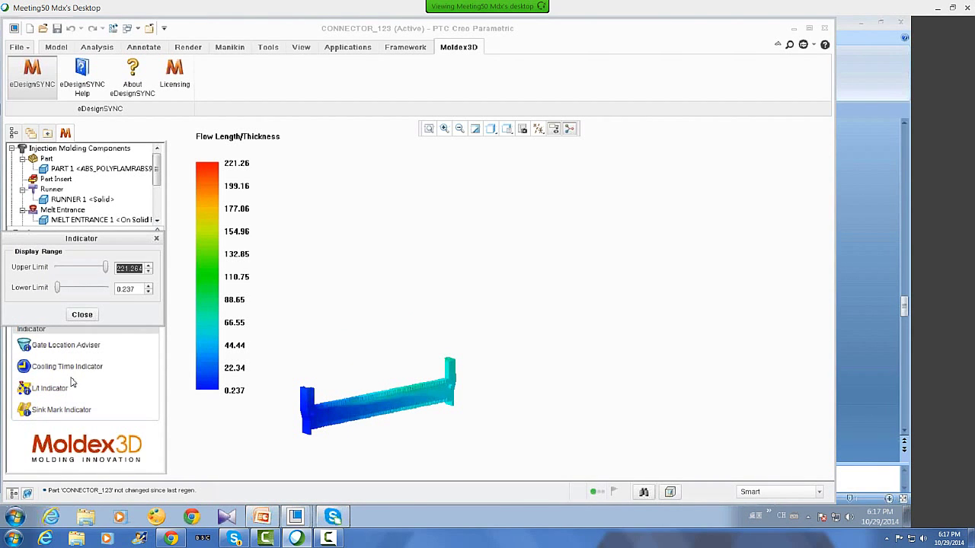
click(90, 320)
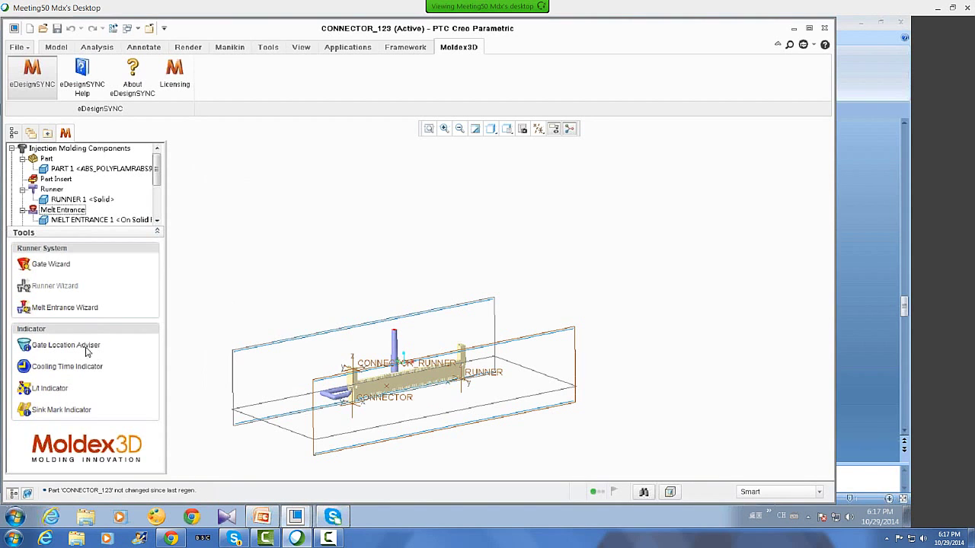
Evaluate the part's estimated sink mark index with the Sink Mark Indicator
click(74, 412)
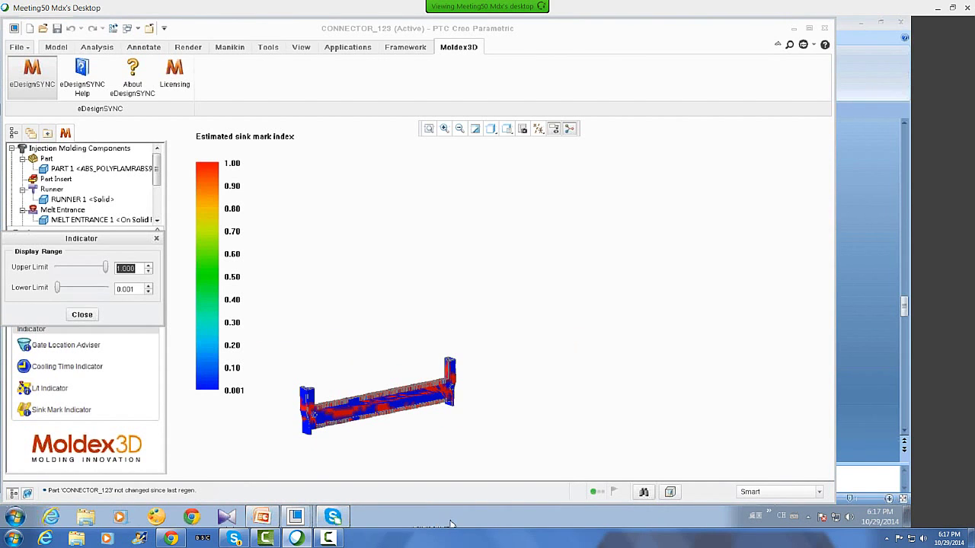
click(82, 315)
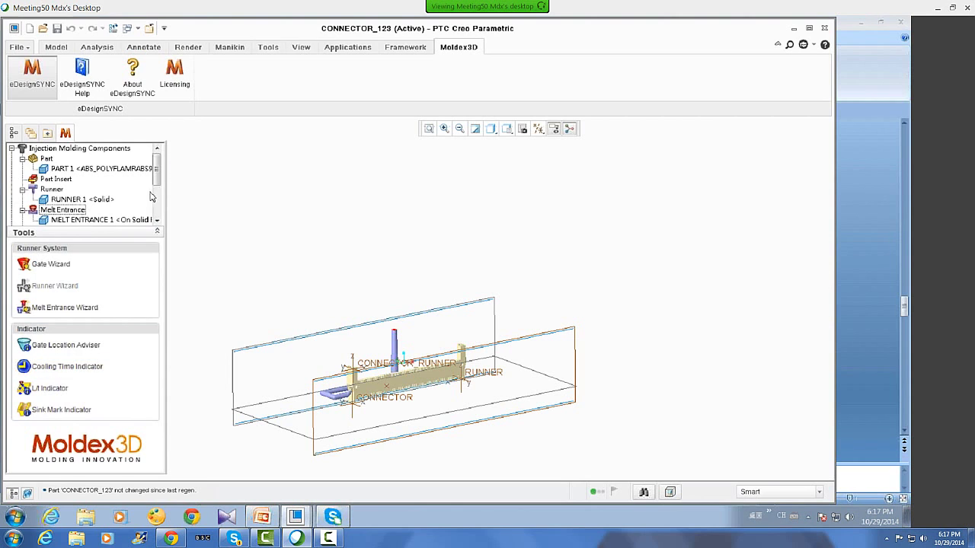
click(144, 235)
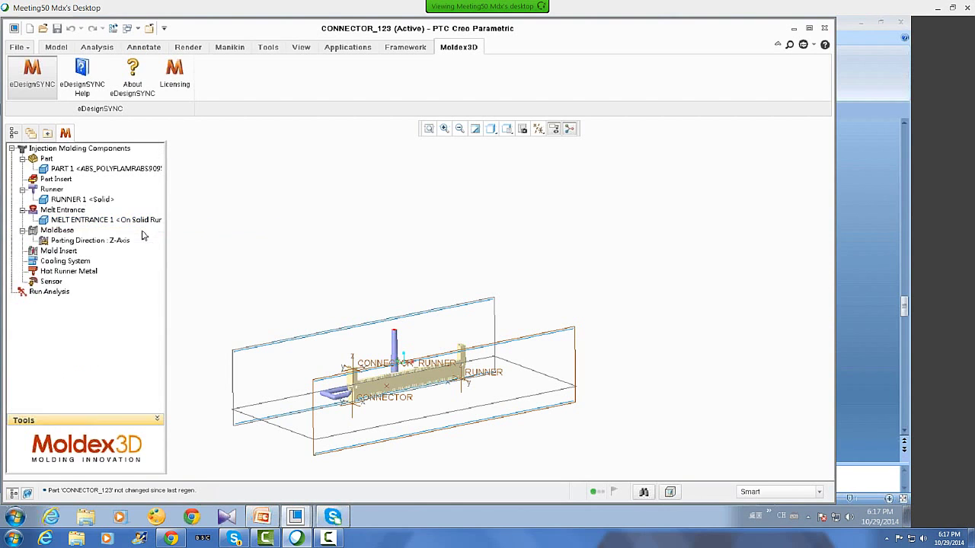
Add the four long sketch lines around the part as regular cooling channels with a diameter D of 10
double_click(69, 264)
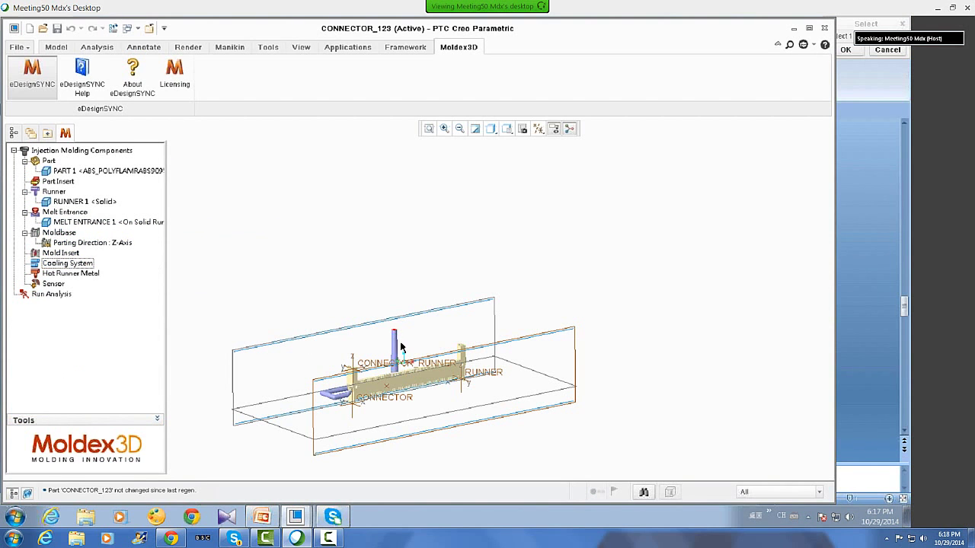
click(335, 332)
click(554, 338)
ctrl+click(491, 301)
ctrl+click(549, 406)
ctrl+click(492, 373)
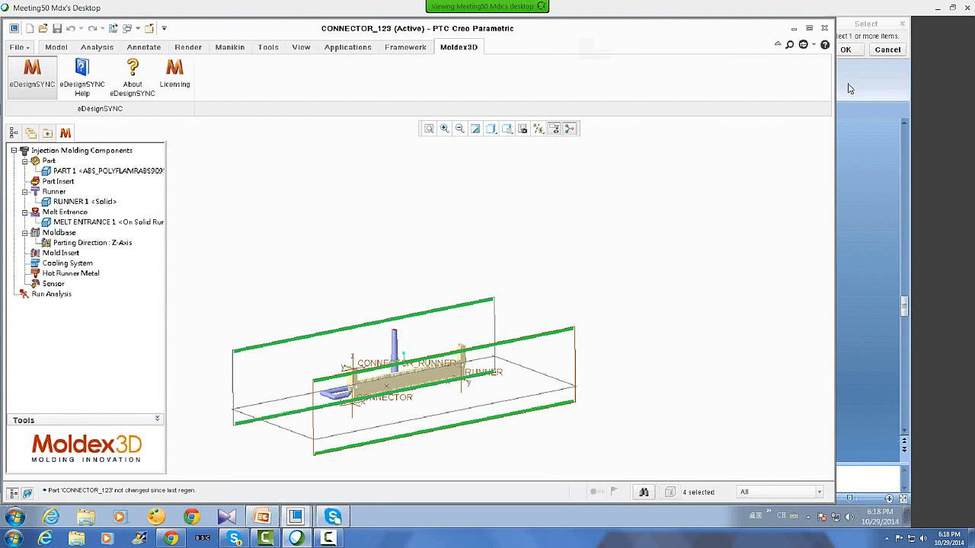
click(846, 50)
drag(479, 274, 444, 274)
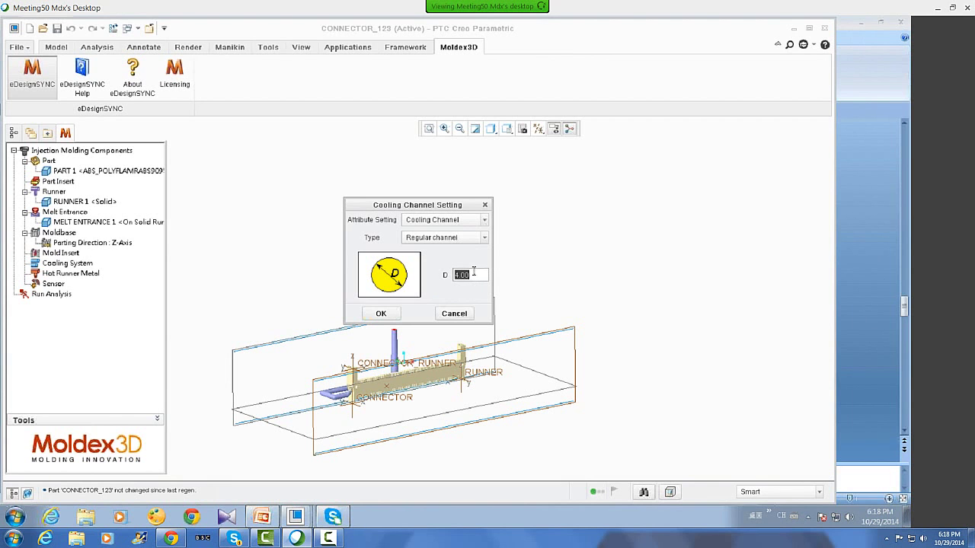
text(10)
click(381, 313)
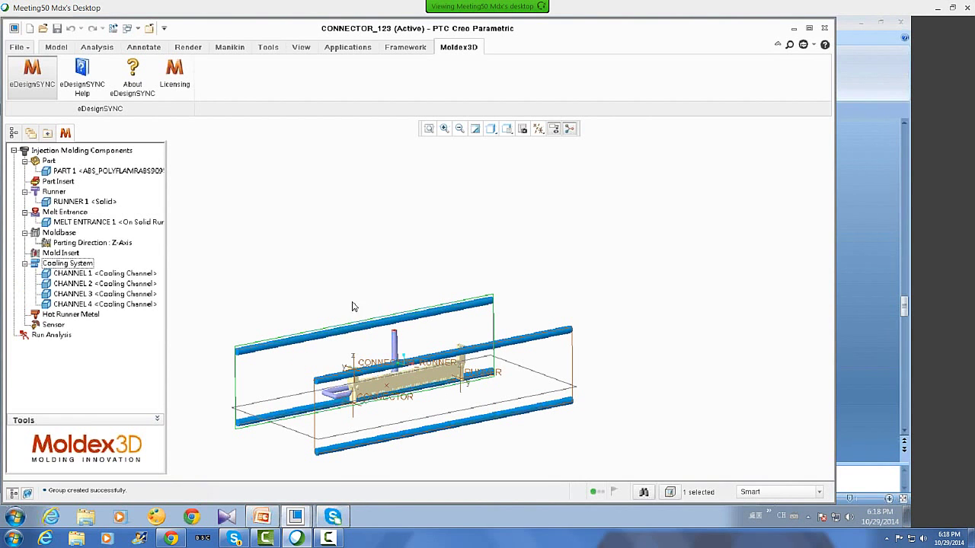
Create the moldbase with the default center and dimensions, using the ALCOA metal QC-10 as its material
double_click(64, 234)
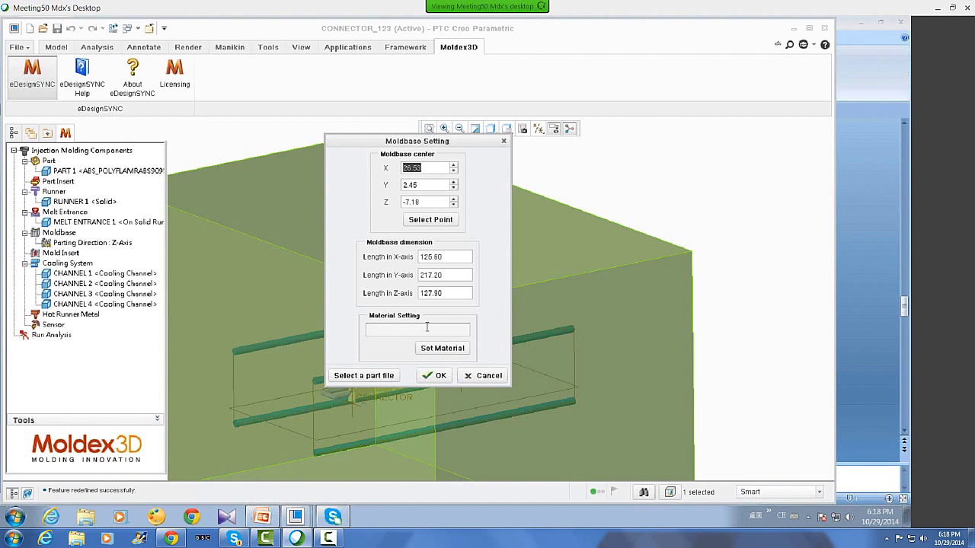
click(443, 350)
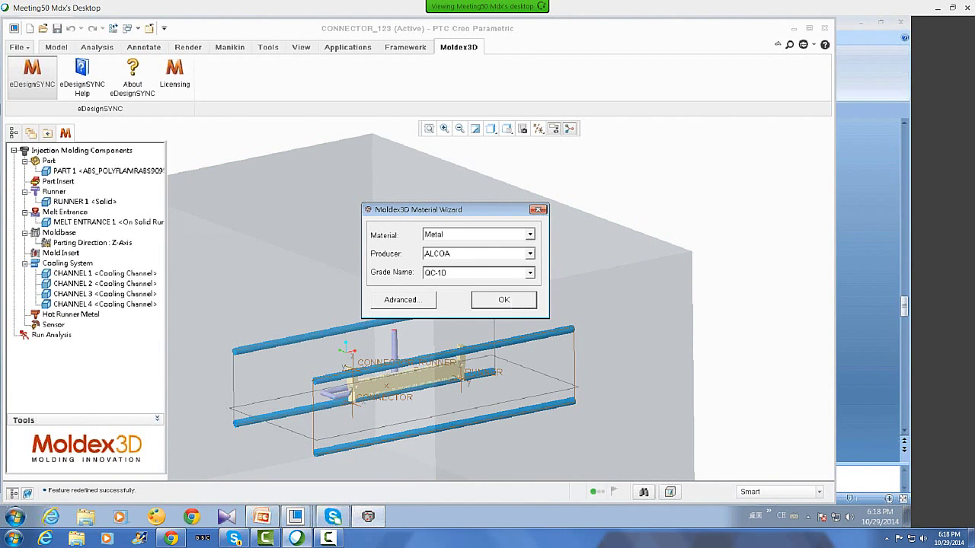
click(504, 301)
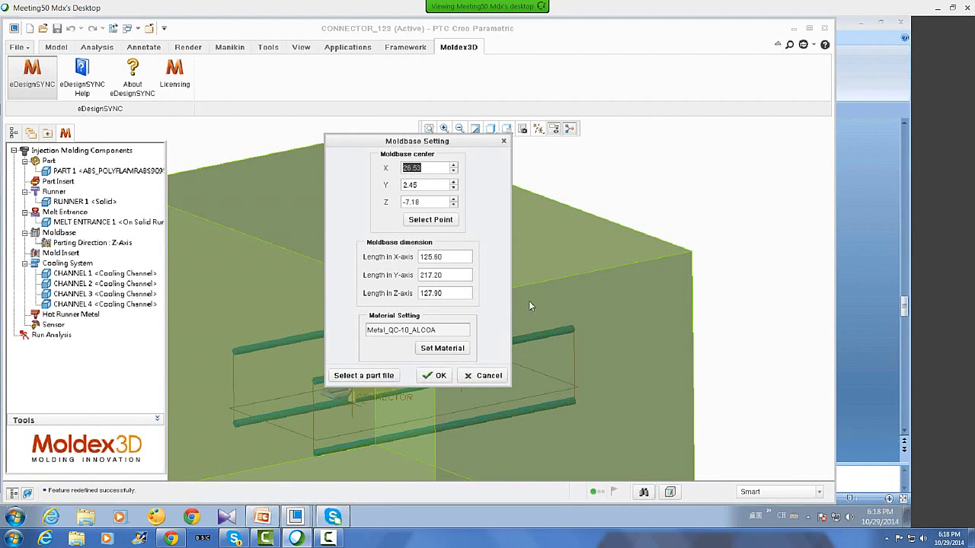
click(439, 376)
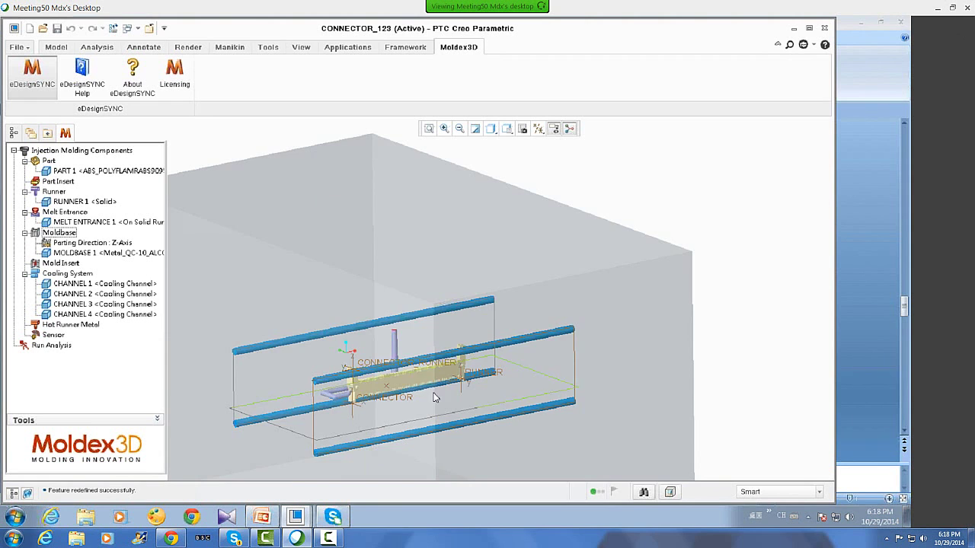
Automatically assign coolant entrances and exits to the ends of the four cooling channels
scroll(400, 421, down, 1)
scroll(426, 373, up, 1)
scroll(466, 412, up, 3)
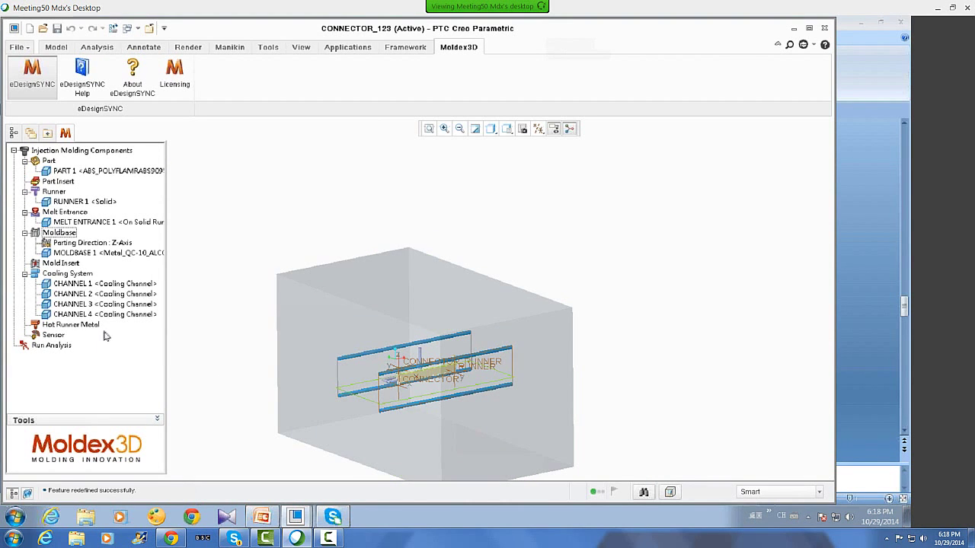
right_click(70, 274)
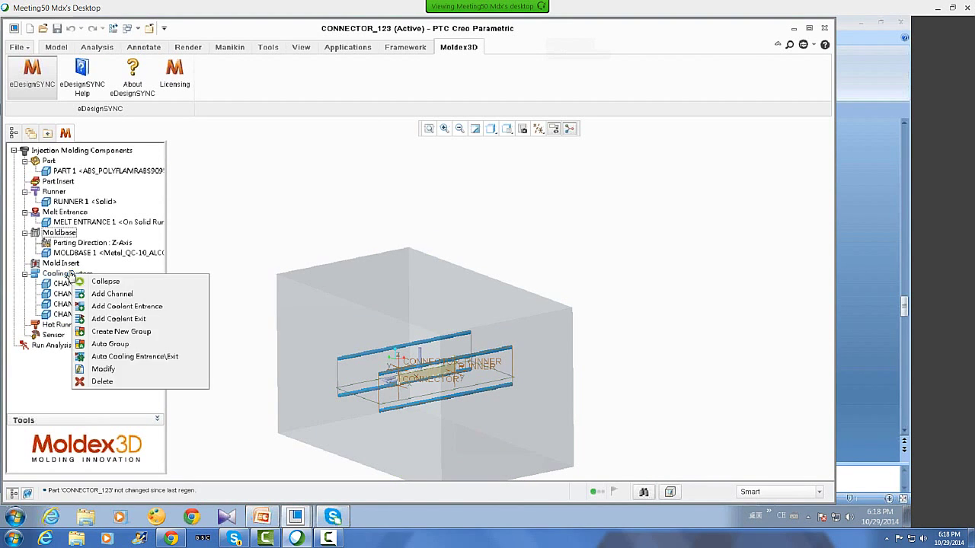
click(143, 357)
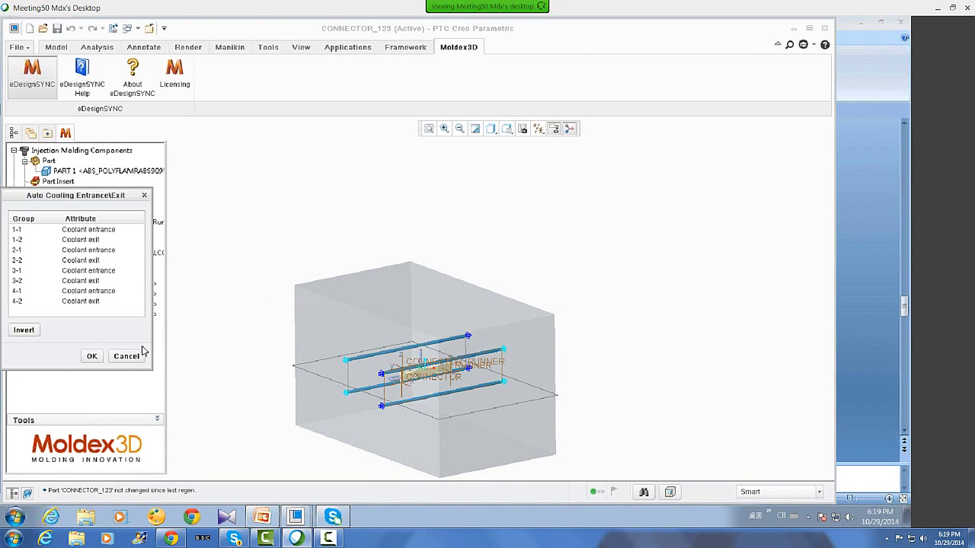
click(94, 356)
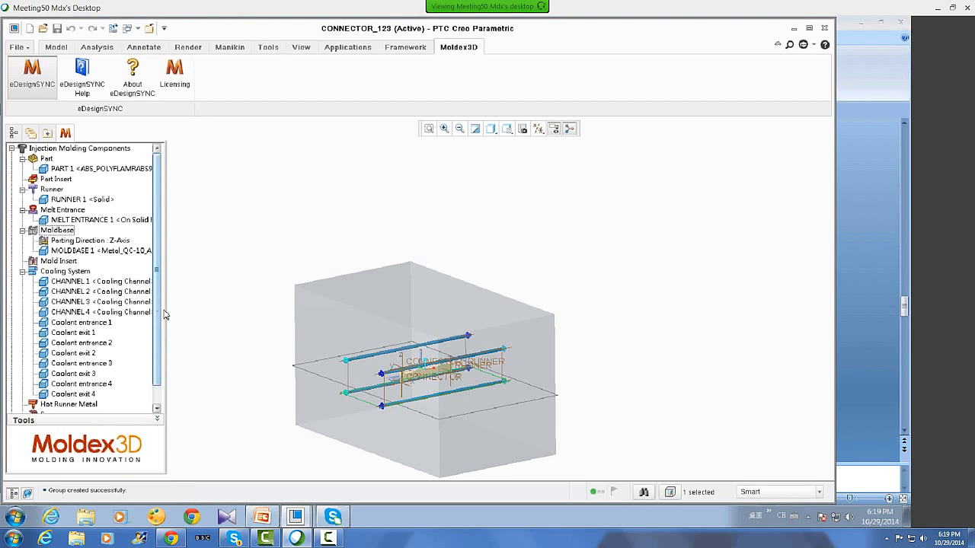
click(57, 179)
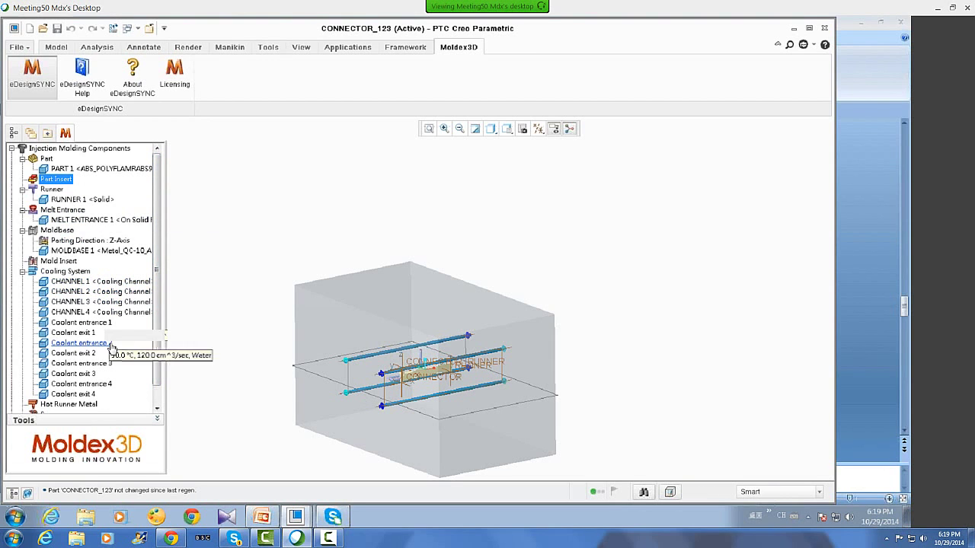
scroll(111, 349, down, 2)
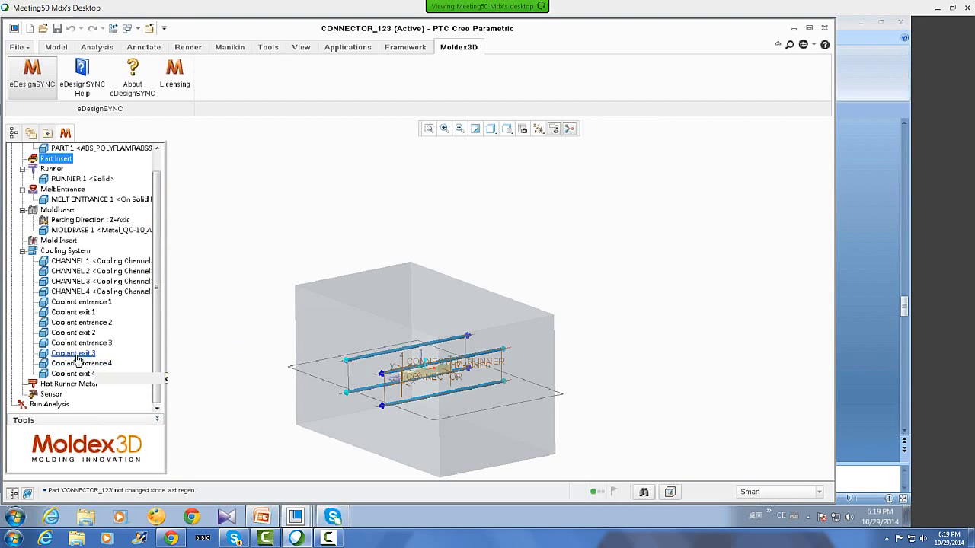
click(59, 396)
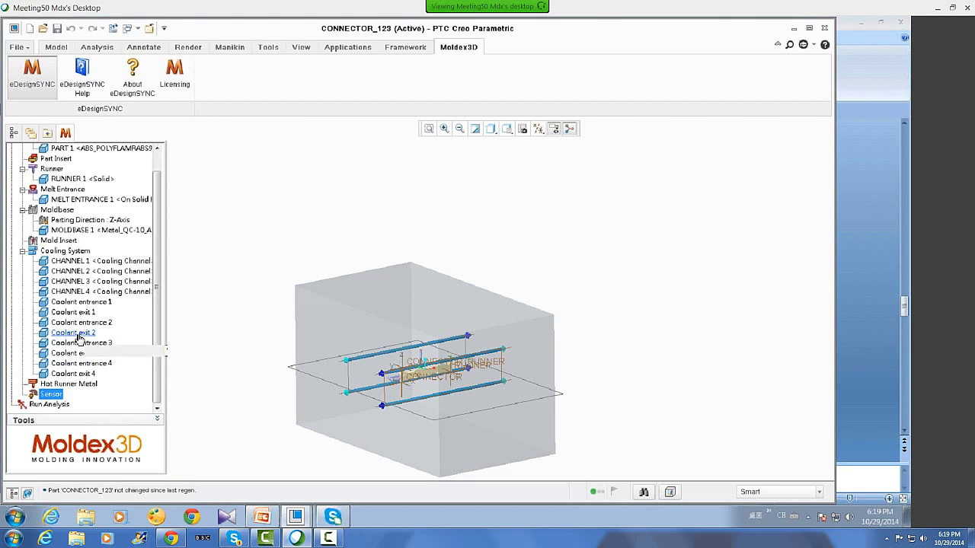
click(70, 383)
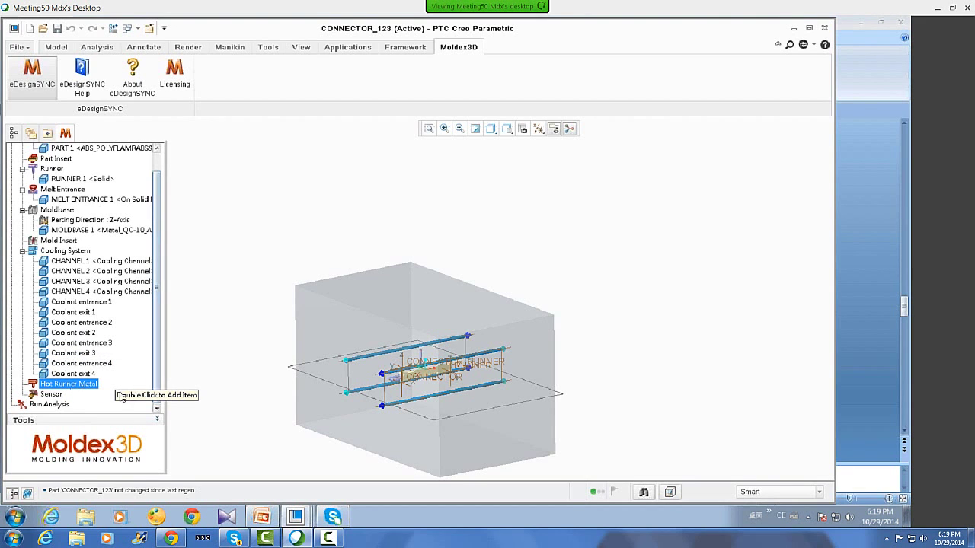
Open the analysis setup for a new run and review the available analysis sequences, keeping Filling - F
click(55, 406)
double_click(66, 405)
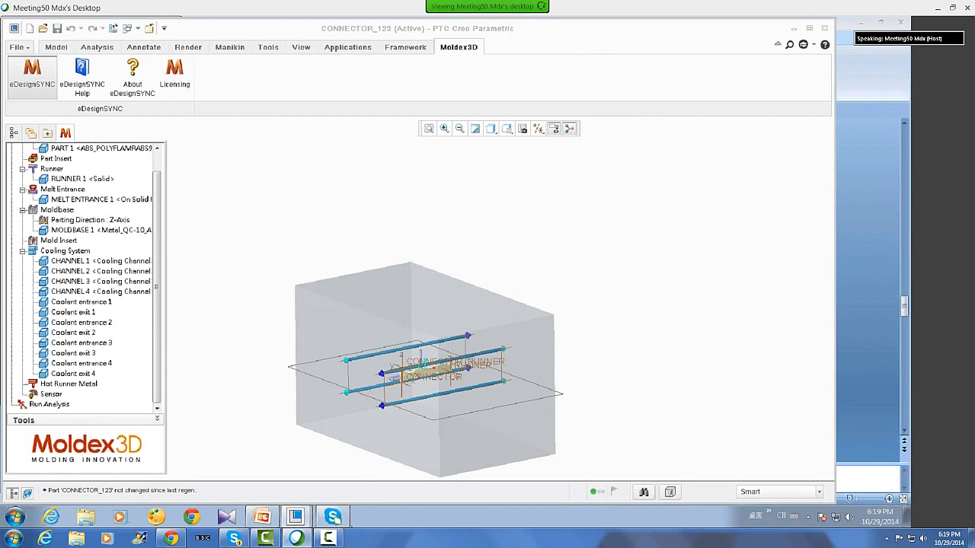
mouse_move(305, 521)
click(339, 491)
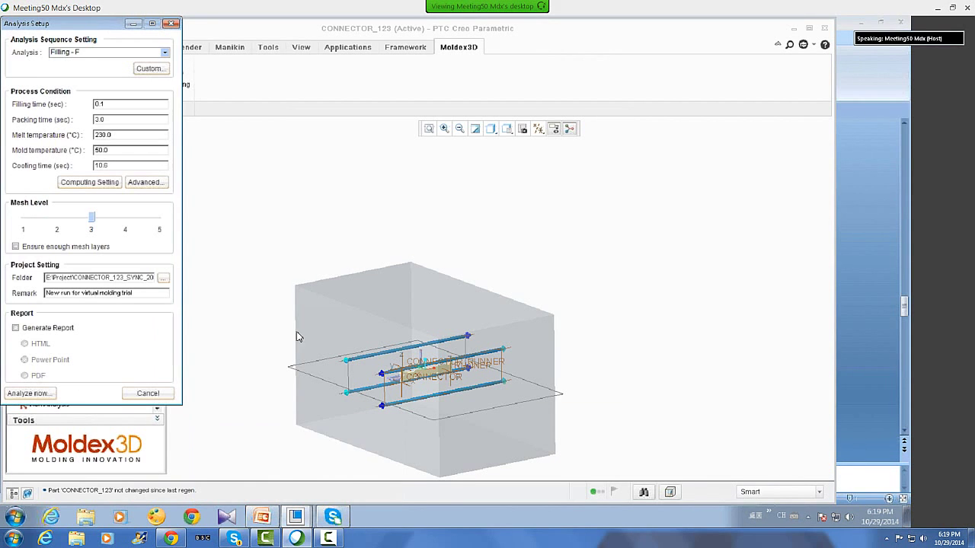
drag(116, 32, 204, 62)
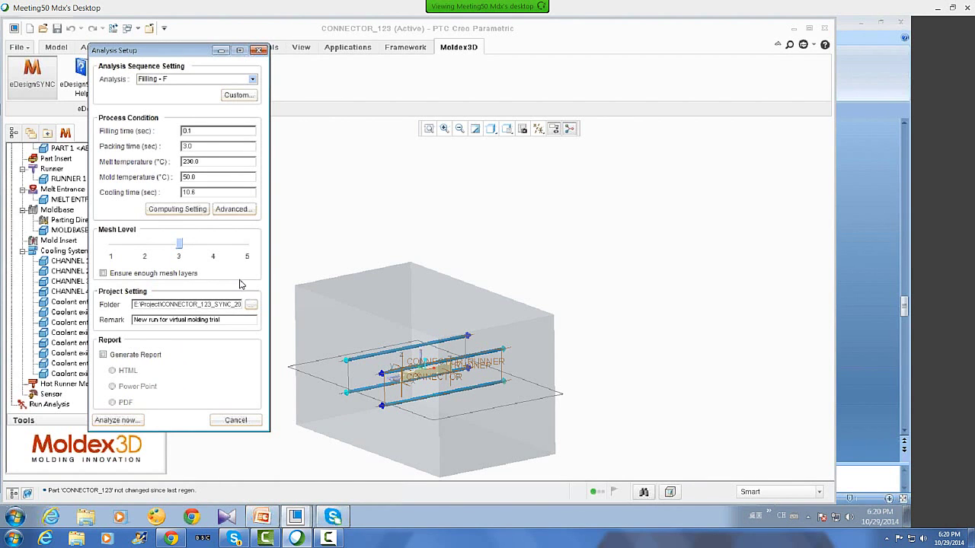
click(252, 79)
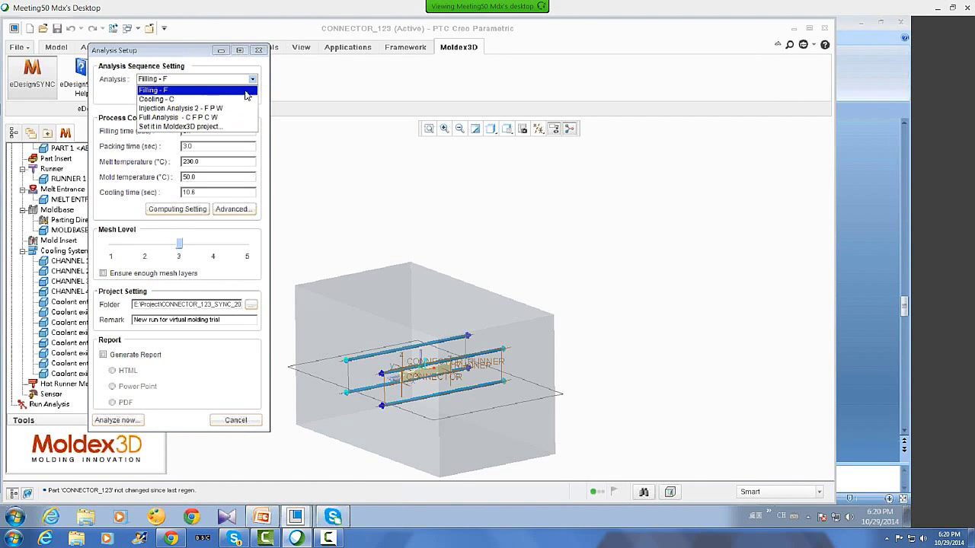
click(254, 86)
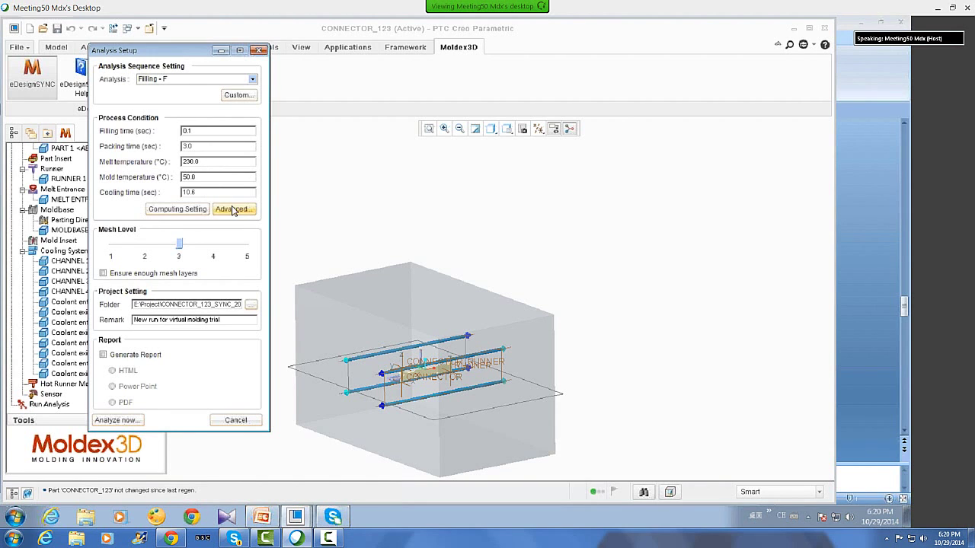
Review the Cooling and Task computation parameters and leave the analysis setup without starting the run
click(180, 216)
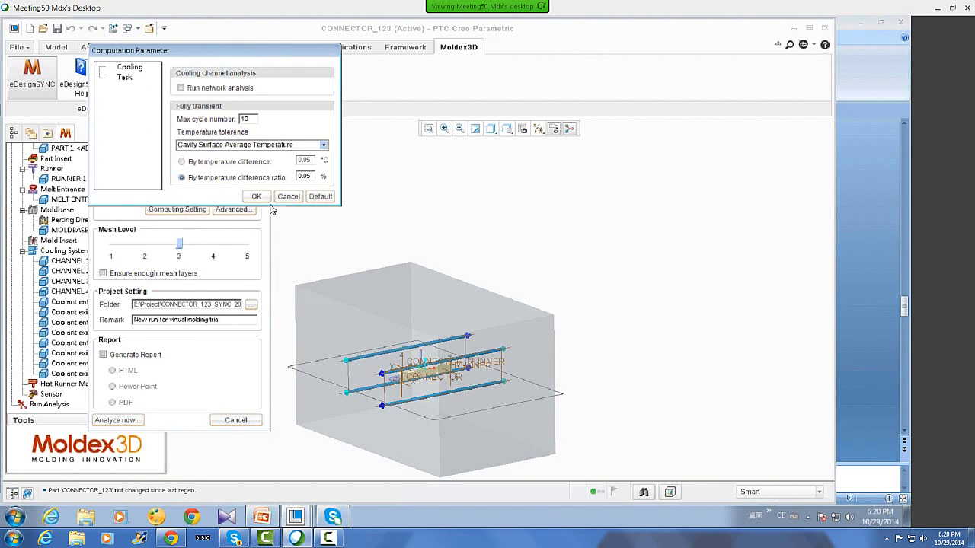
click(126, 80)
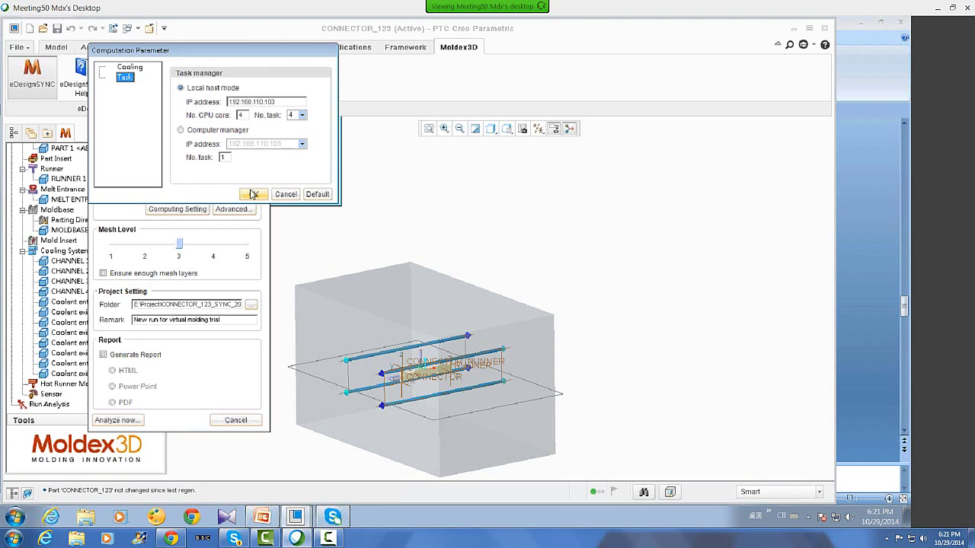
click(279, 195)
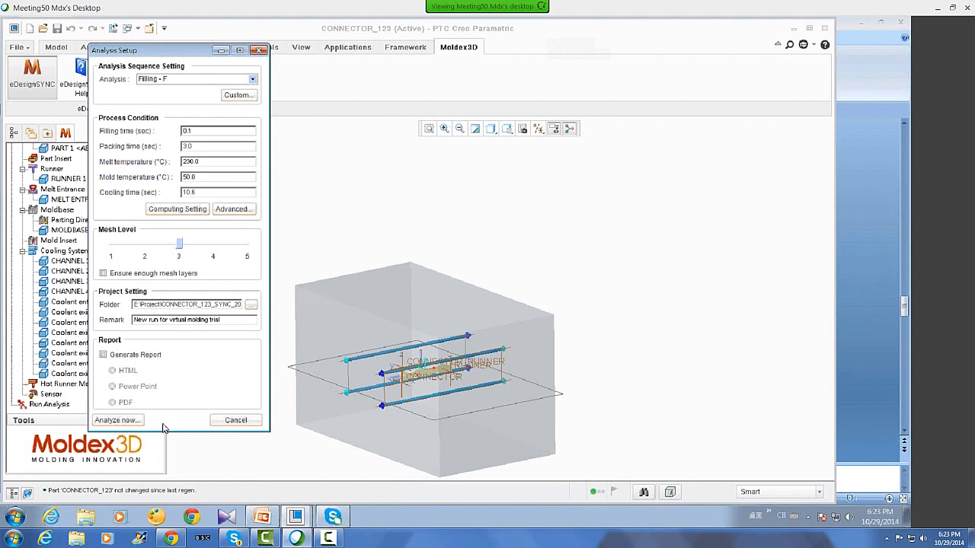
click(236, 420)
Switch to the CONNECTOR1 assembly and load its injection molding components in eDesignSYNC
mouse_move(307, 520)
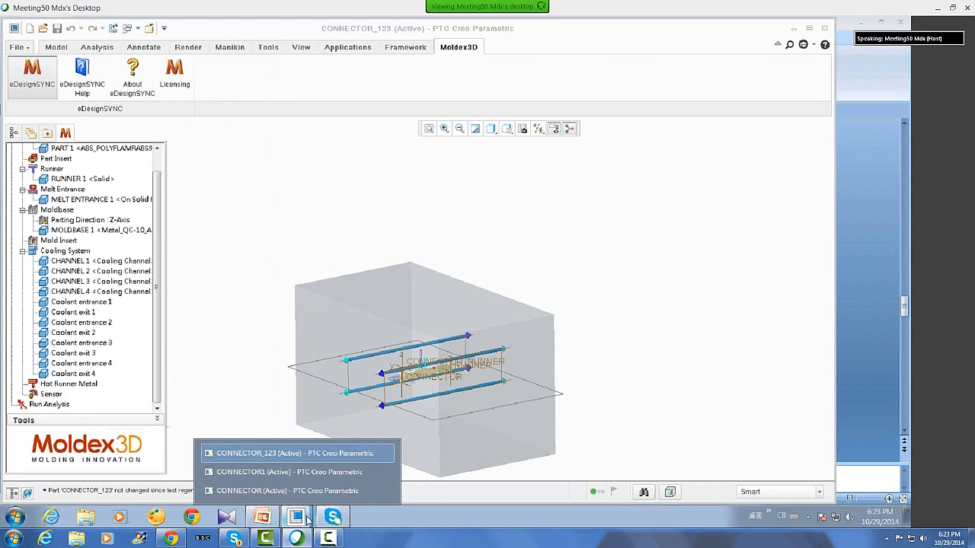
click(331, 478)
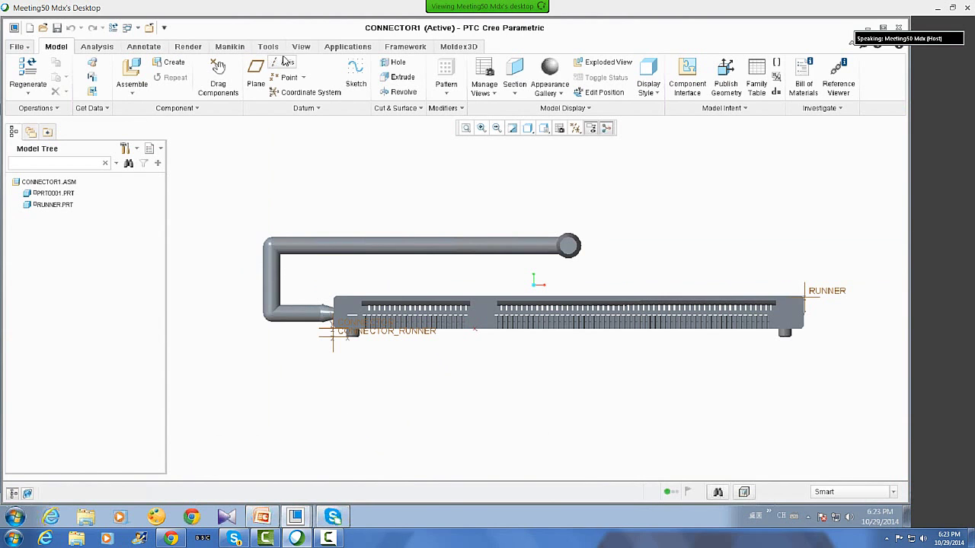
click(296, 518)
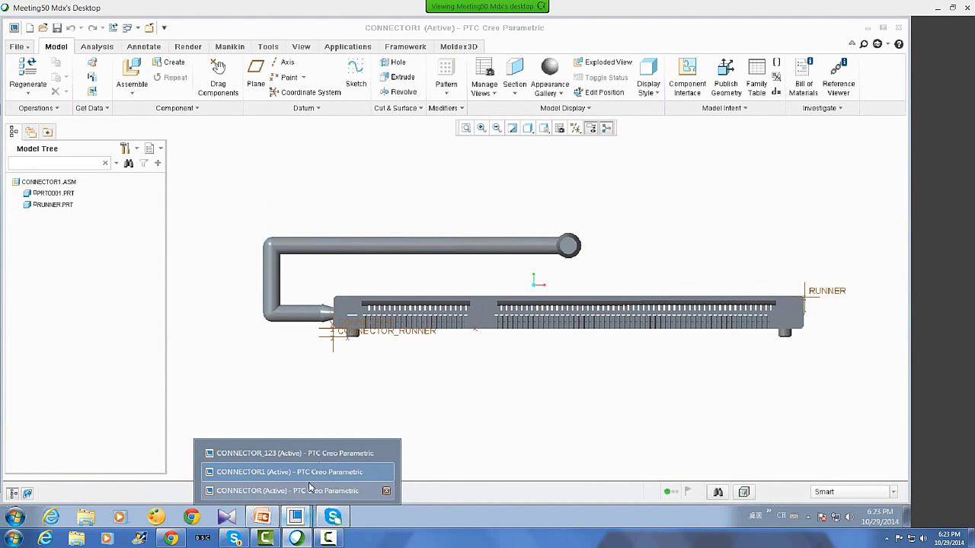
click(267, 454)
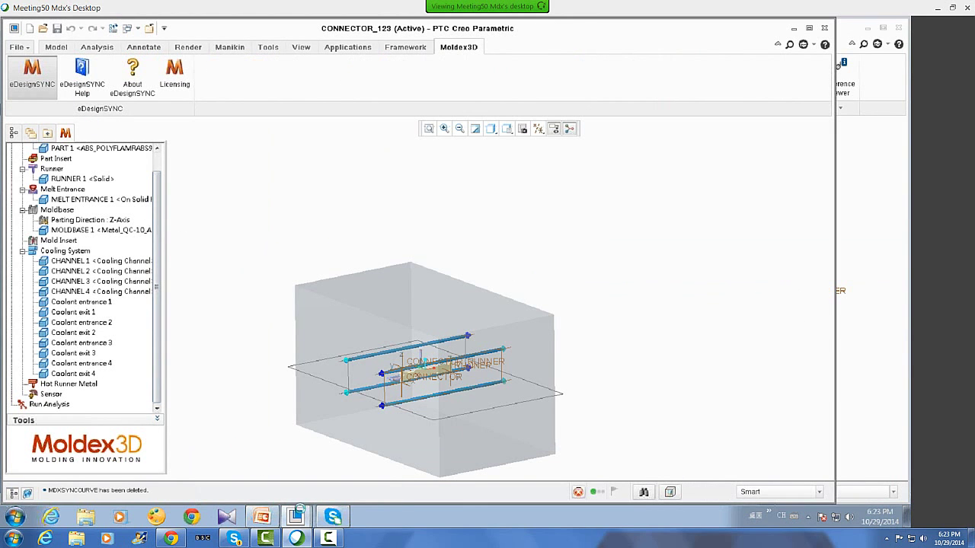
click(295, 518)
click(348, 473)
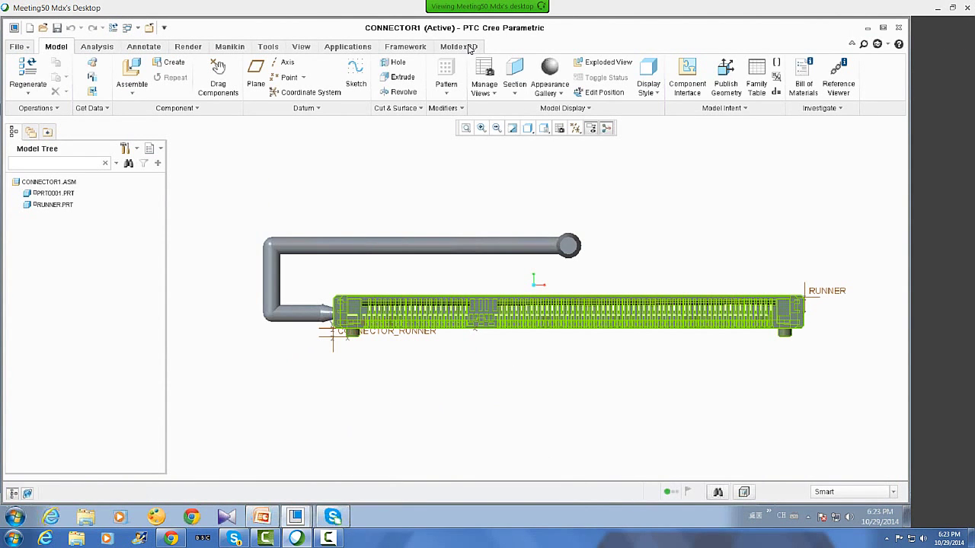
click(471, 47)
click(35, 75)
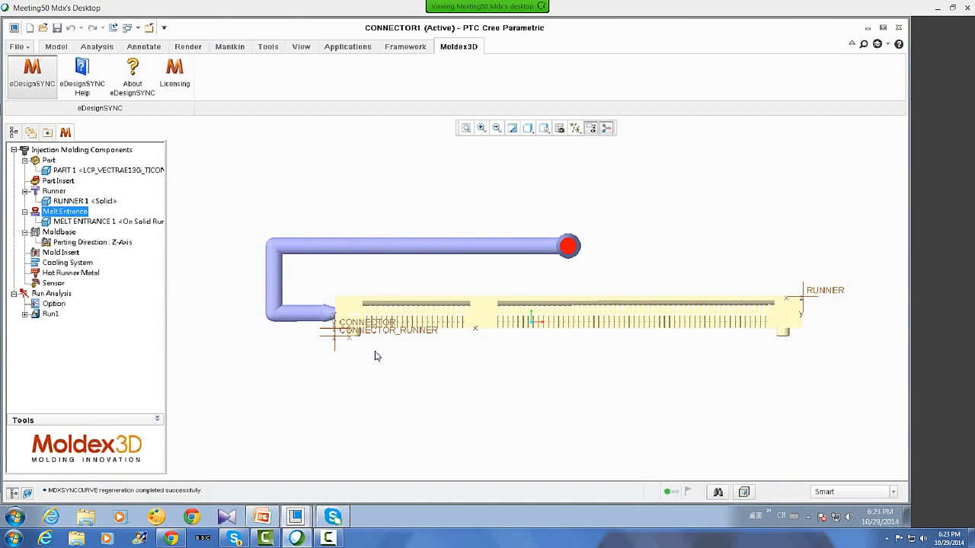
Display the Melt Front Time filling result of Run1 for the CONNECTOR1 assembly
double_click(51, 314)
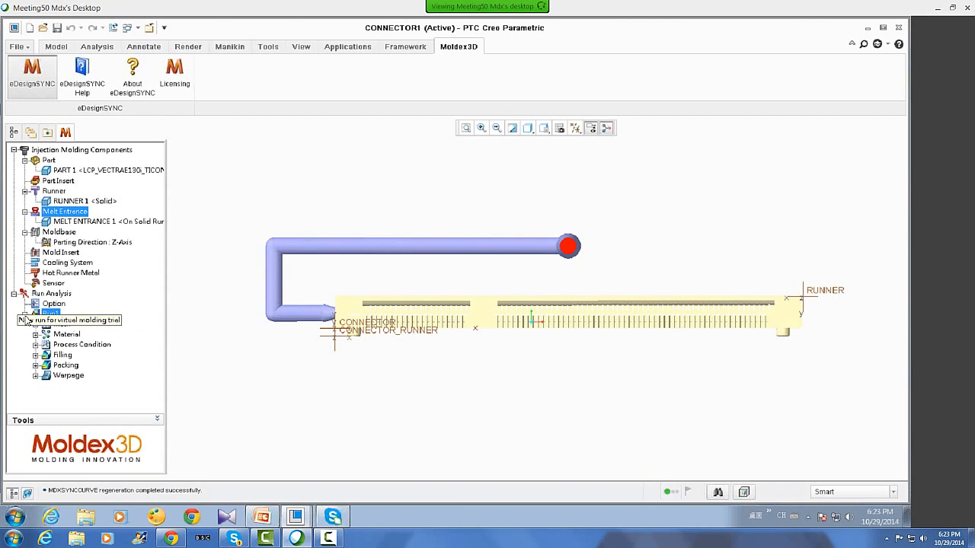
double_click(40, 355)
click(109, 242)
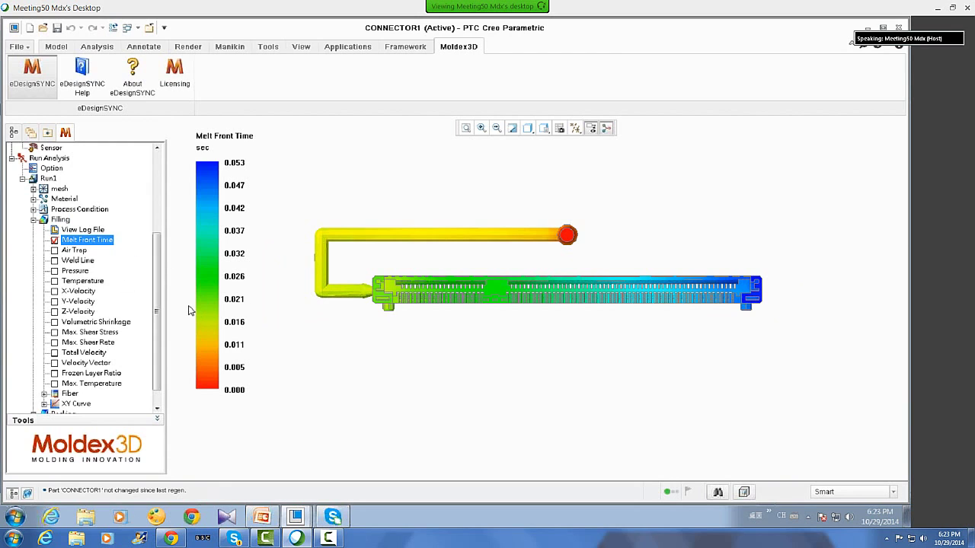
Try to play the Melt Front Time animation with the display step set to 2
right_click(87, 241)
click(107, 248)
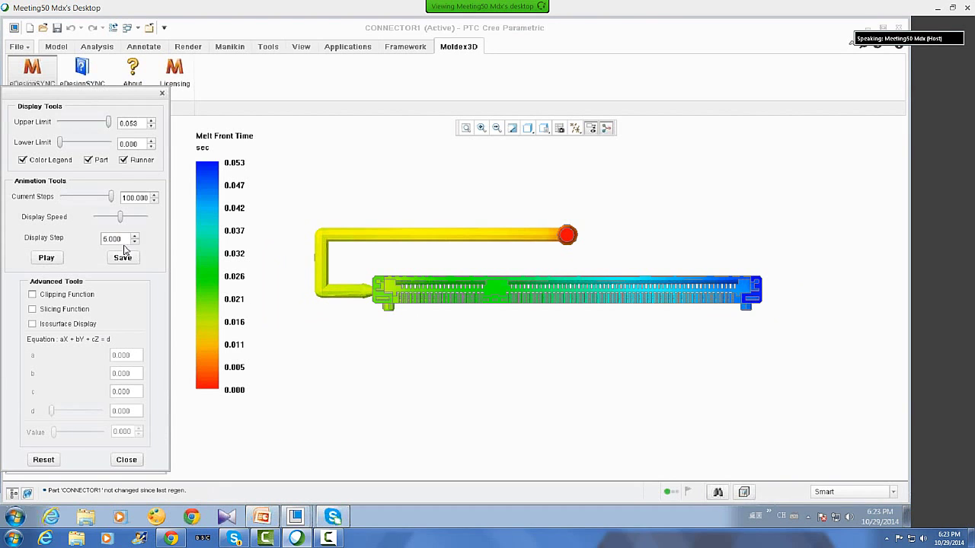
drag(130, 238, 103, 240)
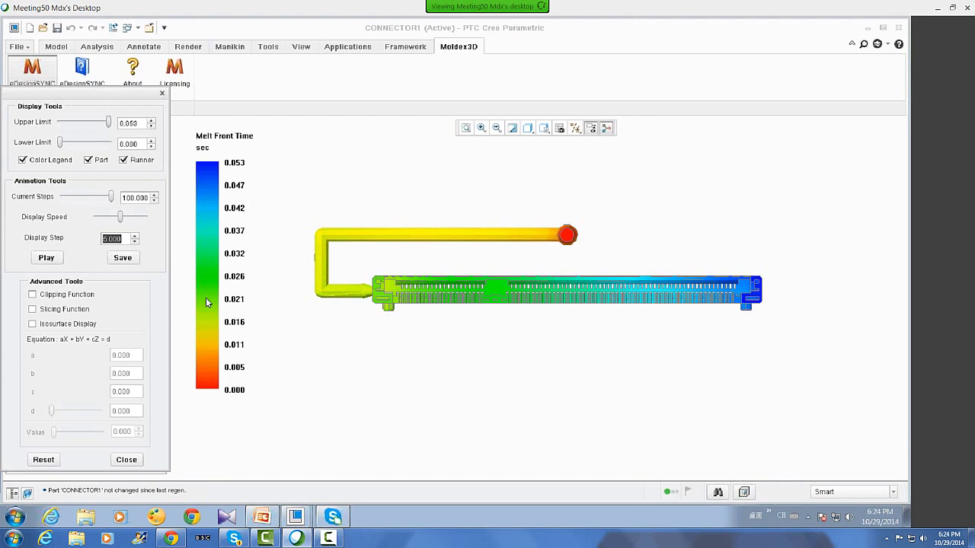
text(2)
click(53, 259)
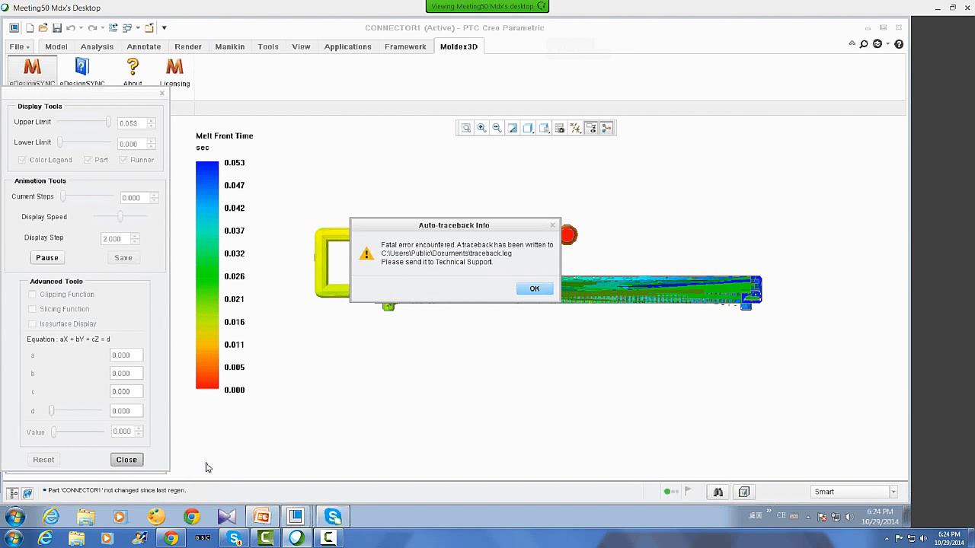
Dismiss the fatal error and close the crashed CONNECTOR1 session
click(535, 288)
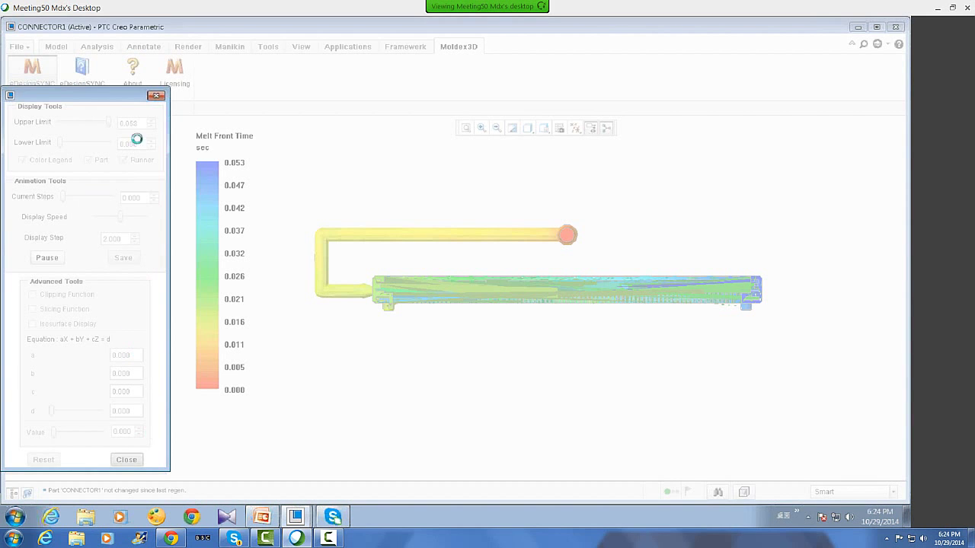
click(157, 96)
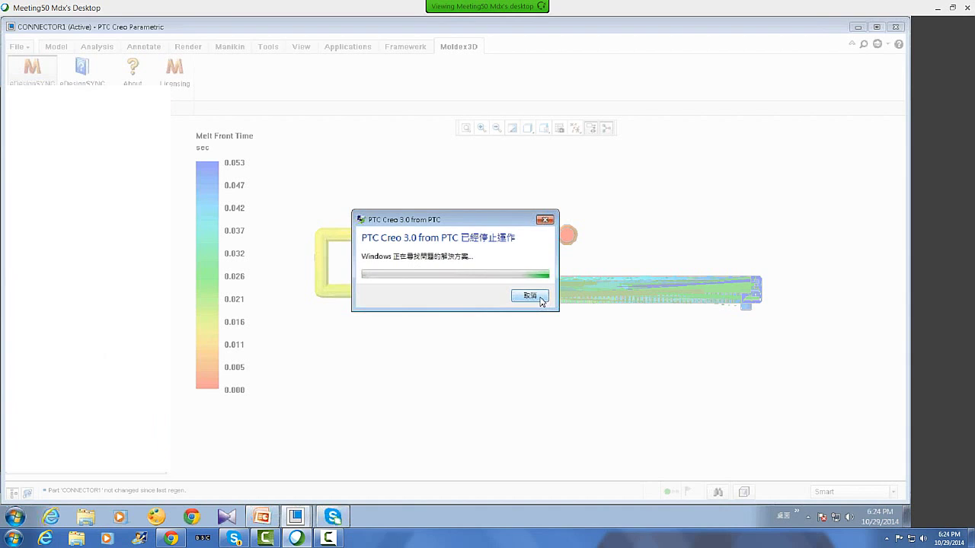
click(542, 298)
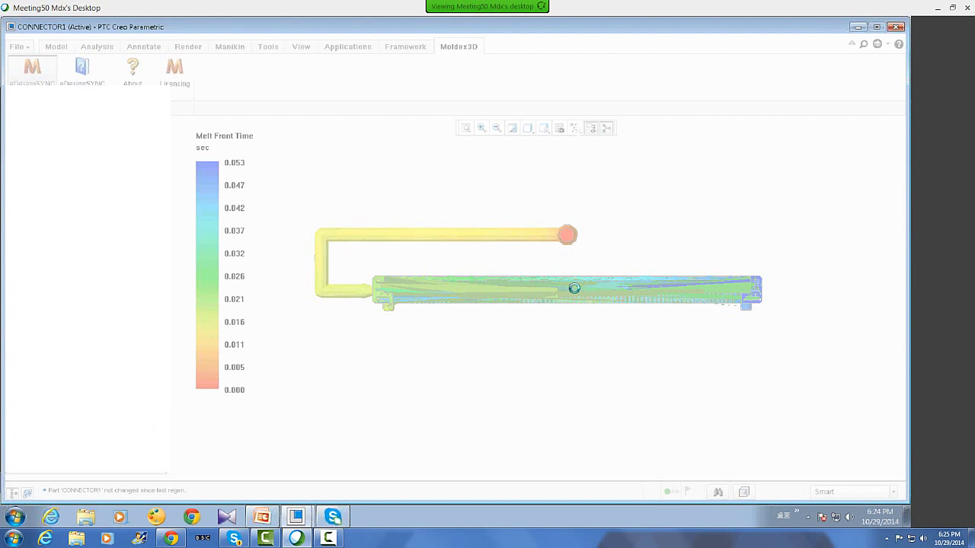
Switch to the CONNECTOR assembly and load its injection molding components in eDesignSYNC
click(311, 519)
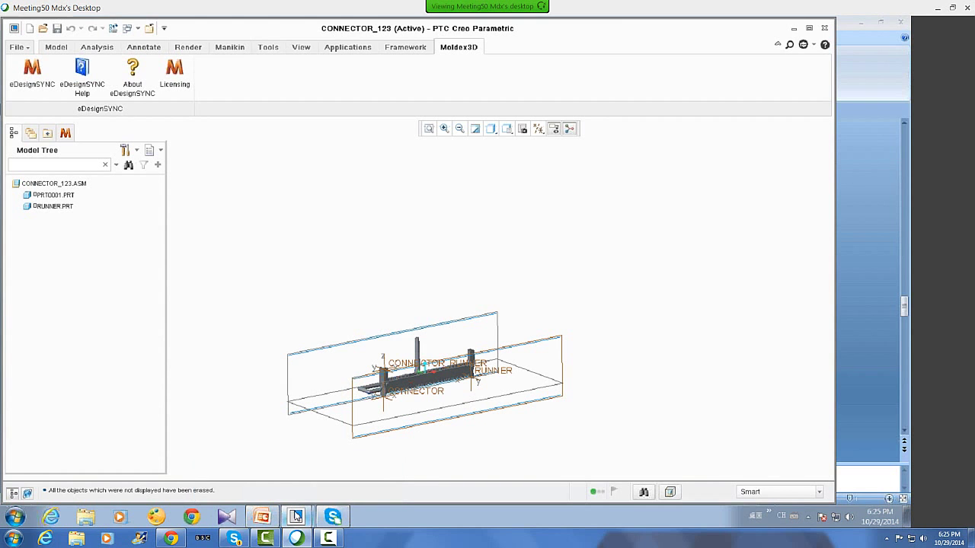
click(297, 517)
click(316, 491)
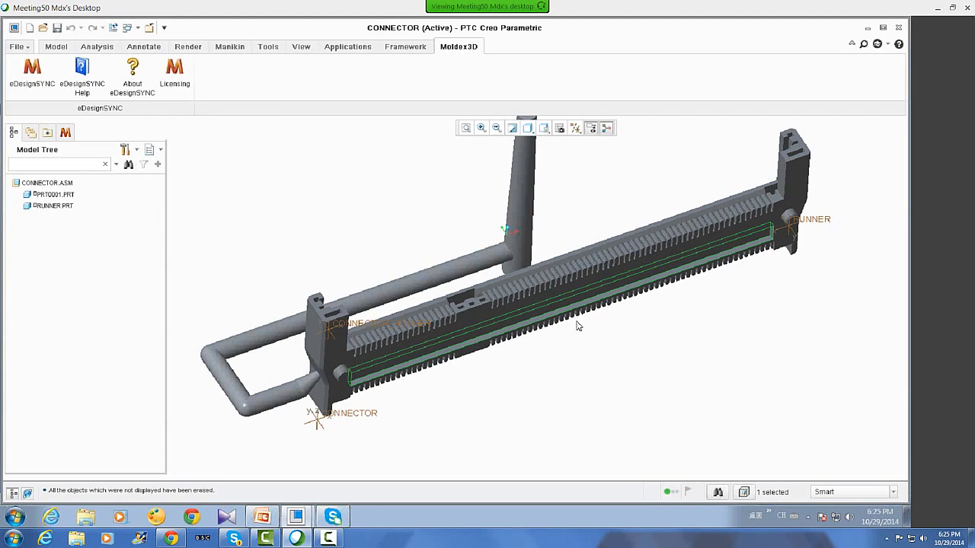
click(32, 72)
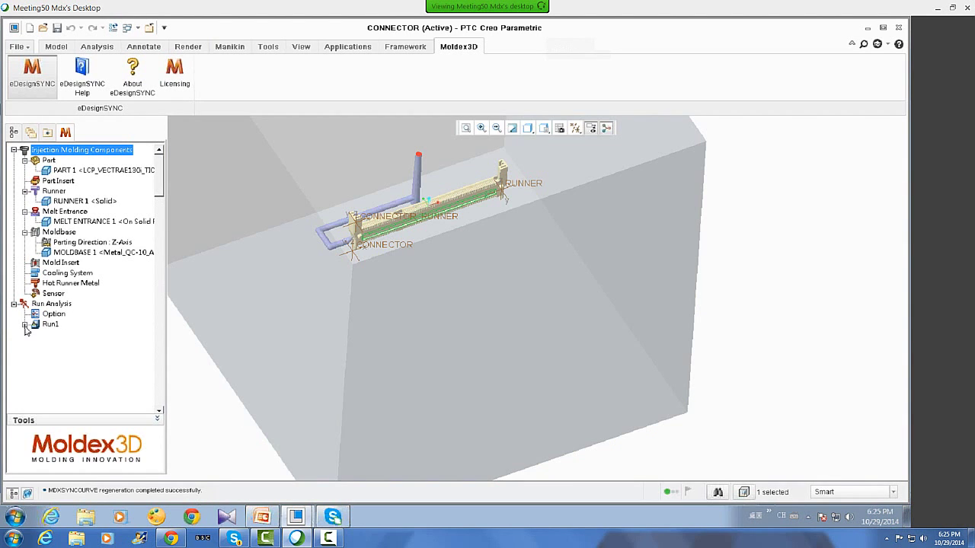
Display the Melt Front Time filling result of Run1 for the CONNECTOR assembly
click(25, 326)
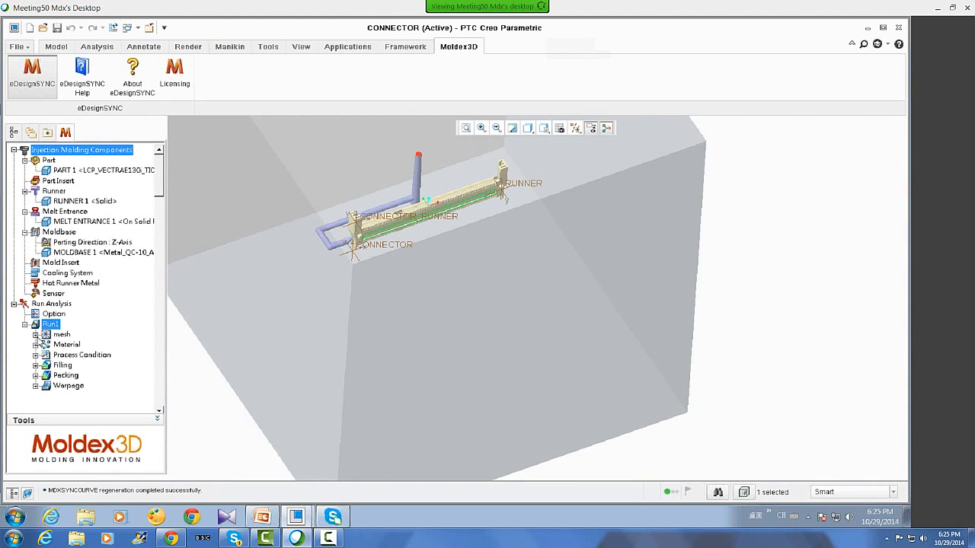
click(35, 365)
click(79, 243)
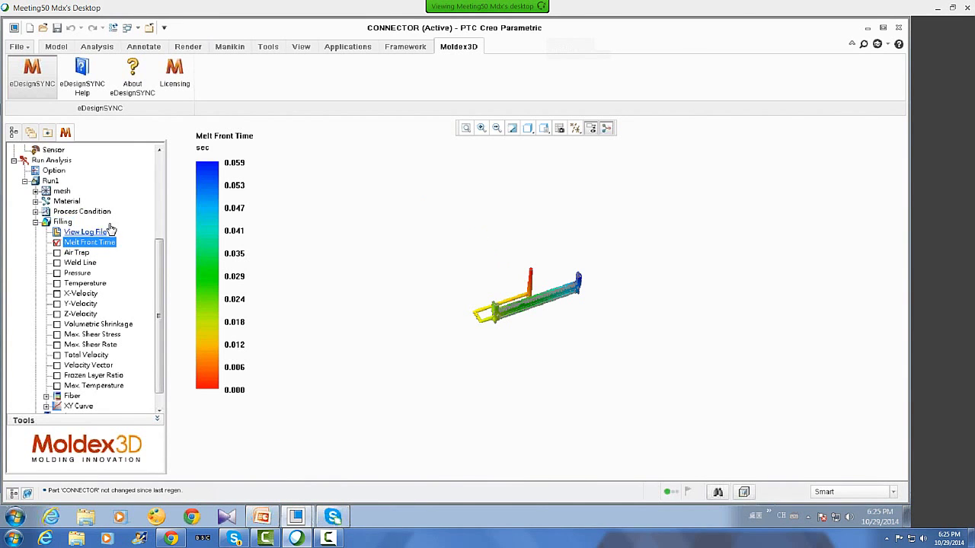
Play the Melt Front Time animation of the CONNECTOR assembly with the display step set to 2
right_click(107, 244)
click(119, 250)
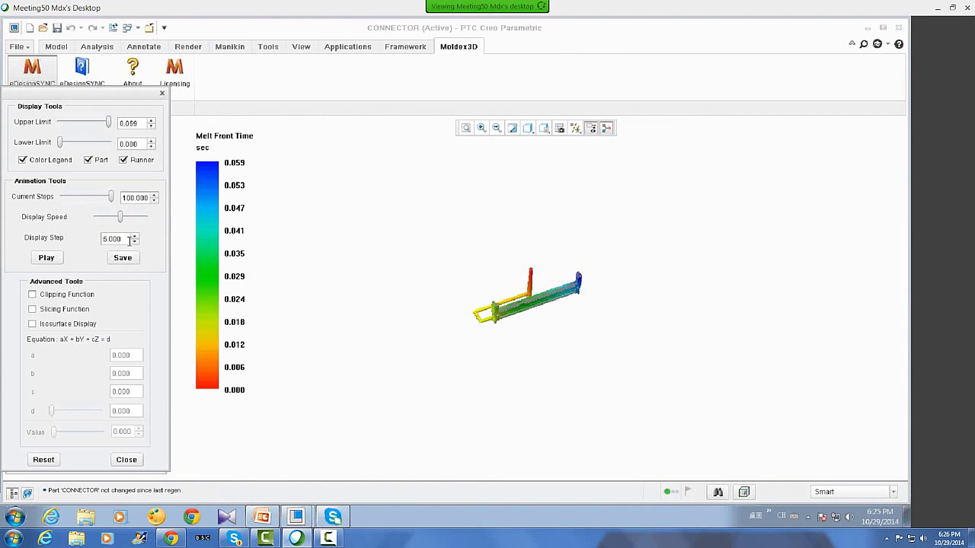
drag(126, 239, 87, 241)
text(2)
click(46, 257)
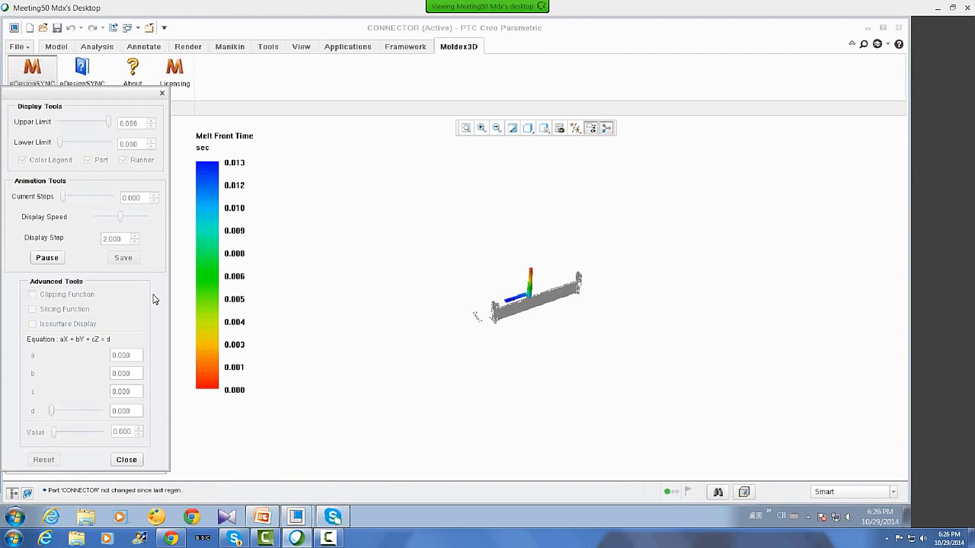
Replay the Melt Front Time animation with the model in the TOP orientation and close the animation settings
click(543, 128)
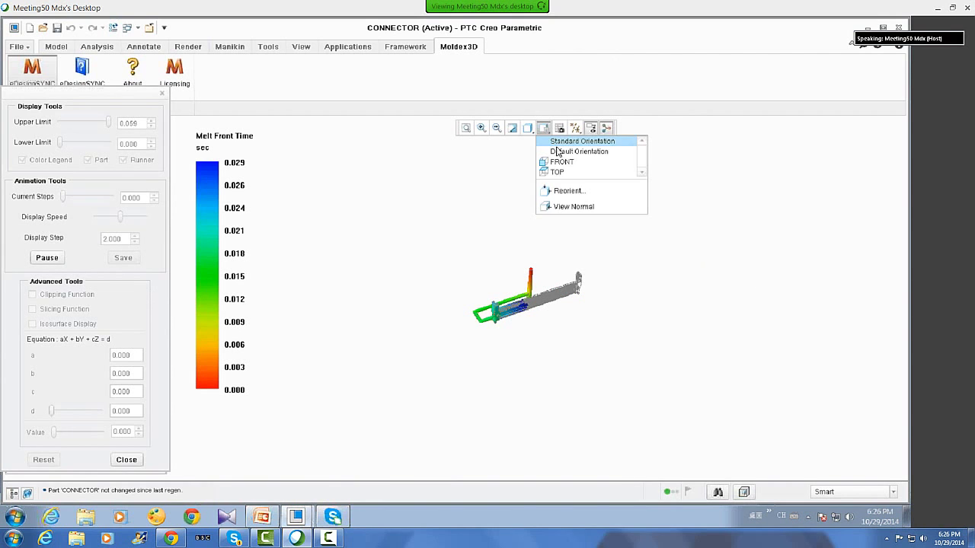
click(565, 172)
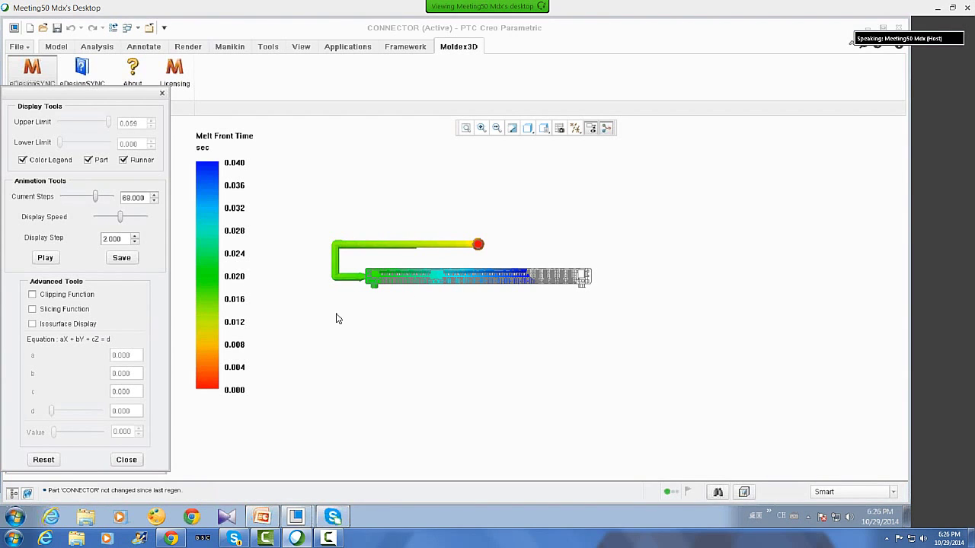
scroll(341, 307, up, 1)
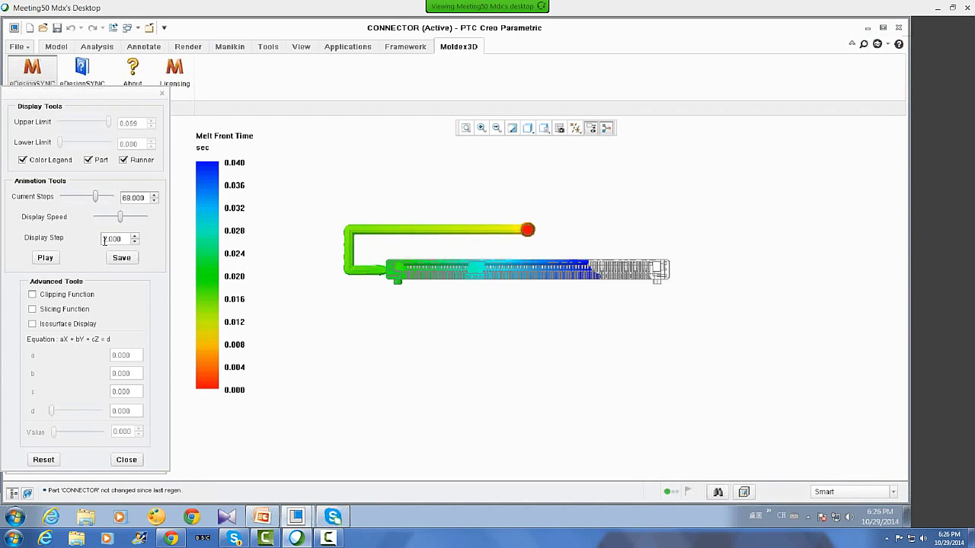
click(43, 258)
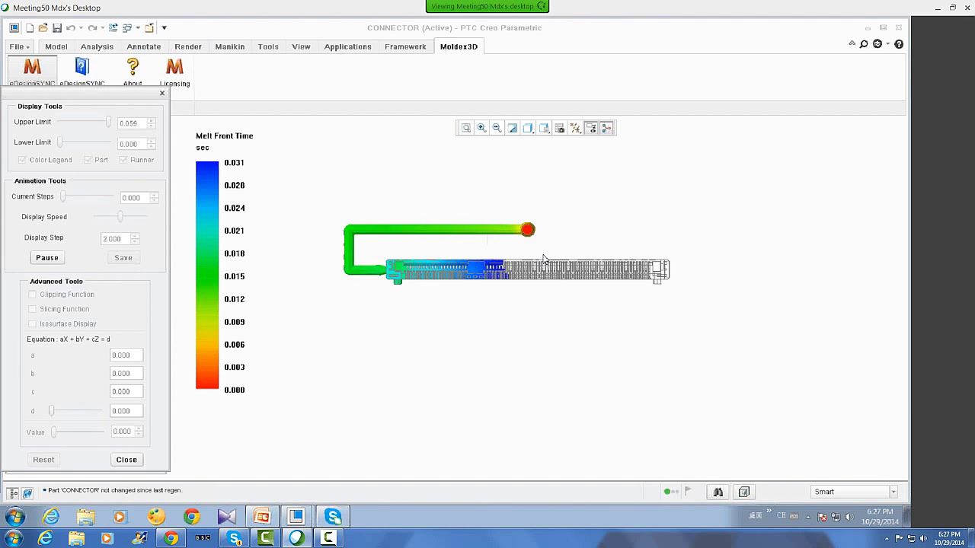
click(126, 460)
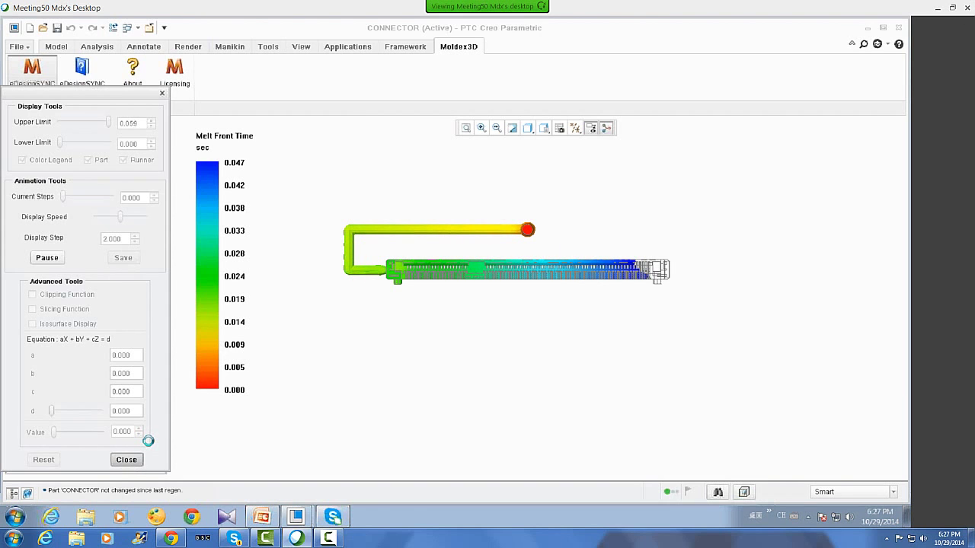